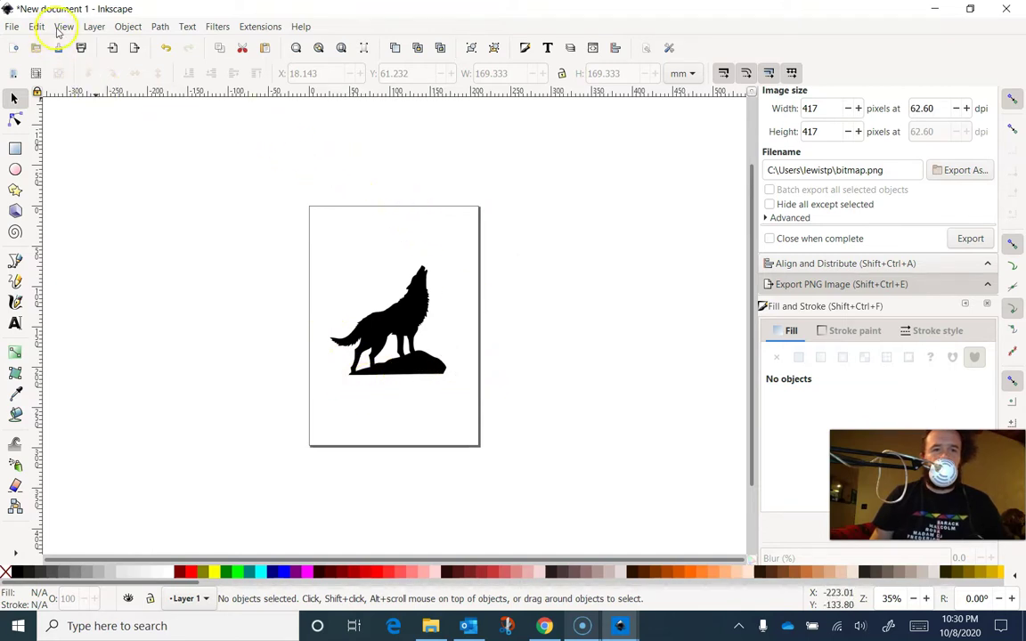
Step: Switch the canvas to Outline display mode, revealing the wolf as a crossed bitmap box
click(59, 27)
mouse_move(75, 61)
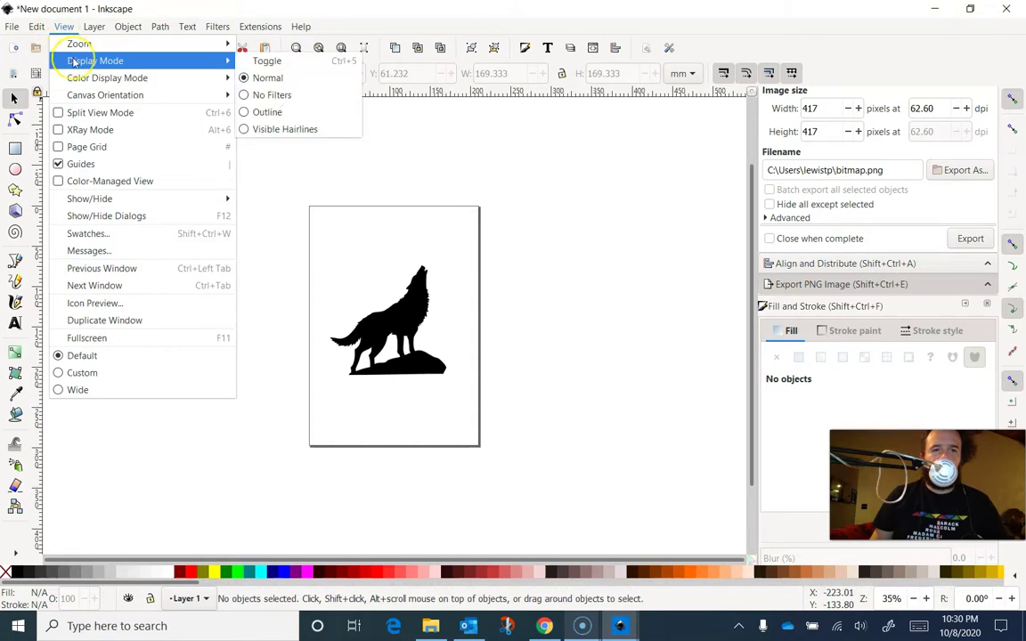
click(269, 62)
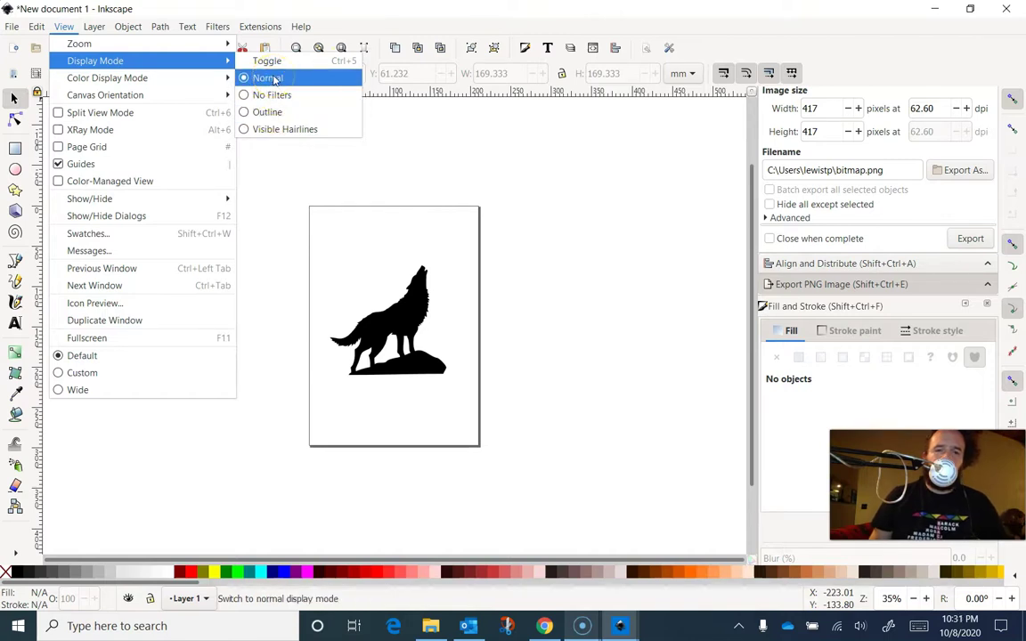
click(277, 114)
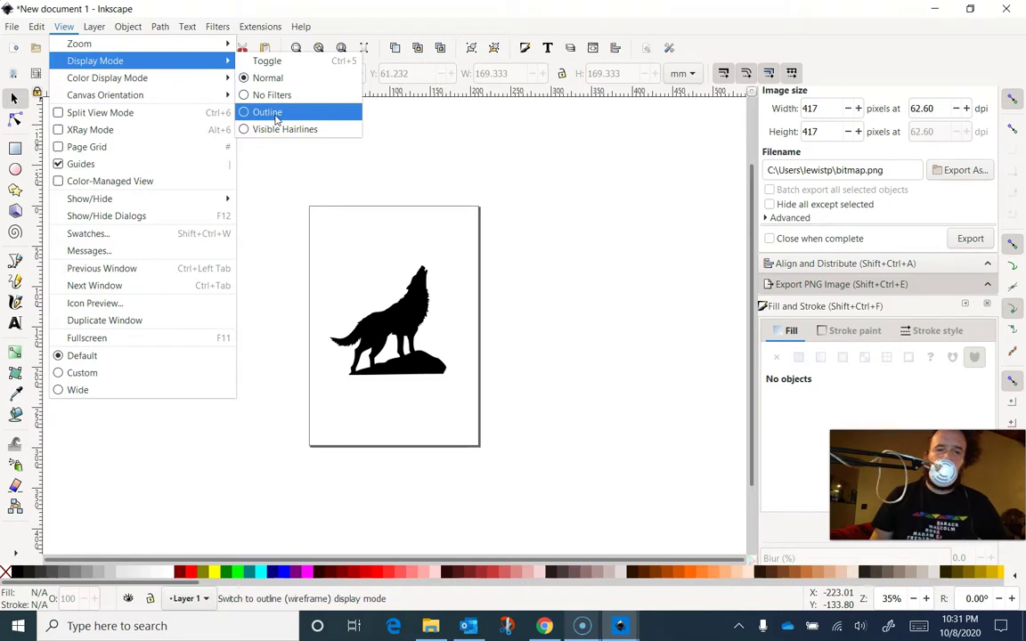
click(277, 114)
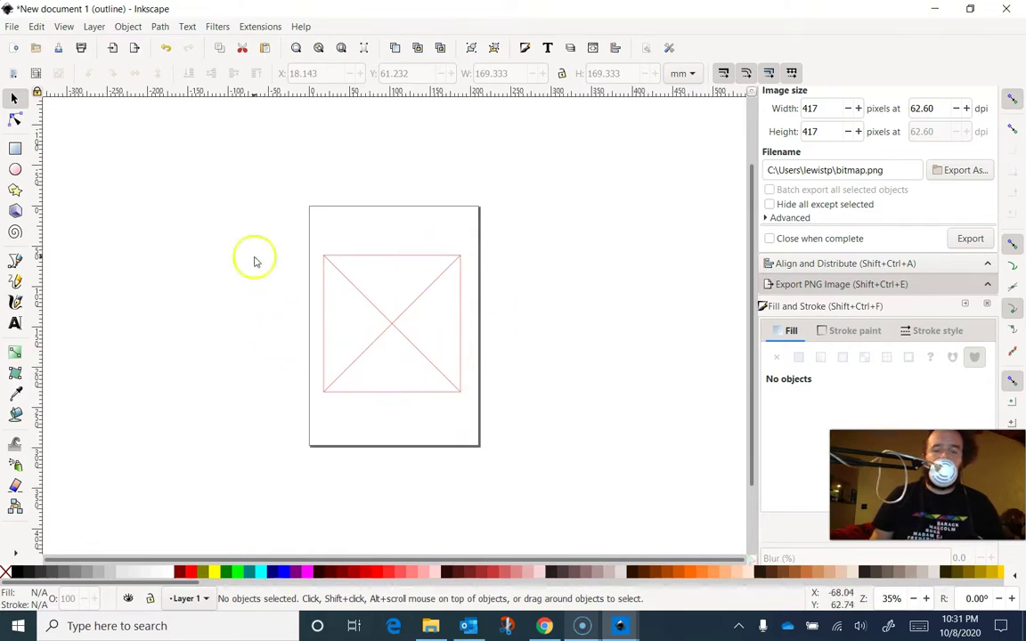
click(64, 28)
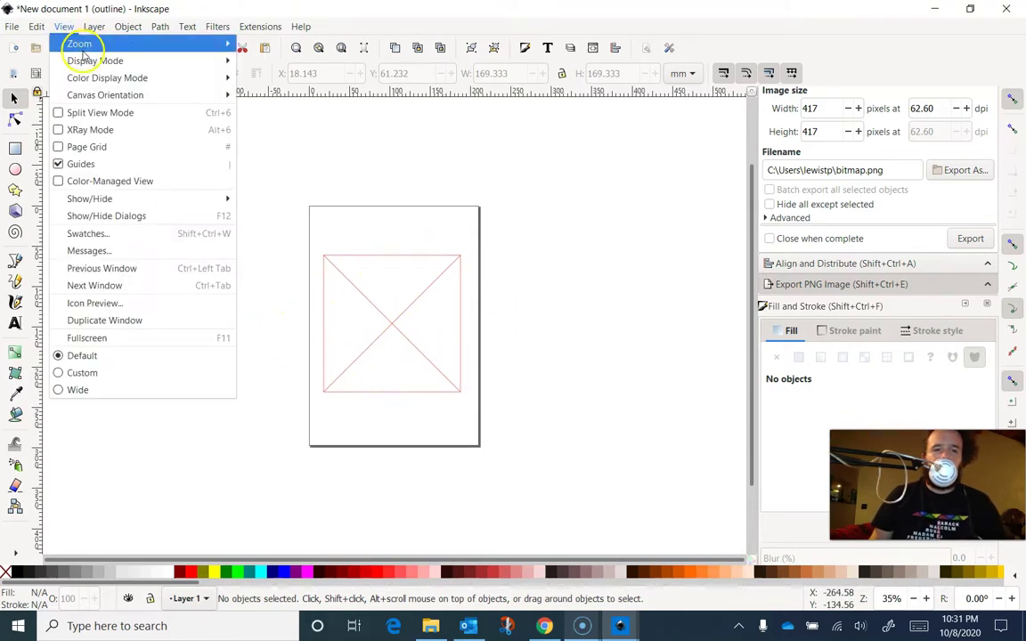
Step: Return to Normal display mode and zoom in and out around the black wolf silhouette
mouse_move(87, 60)
click(332, 78)
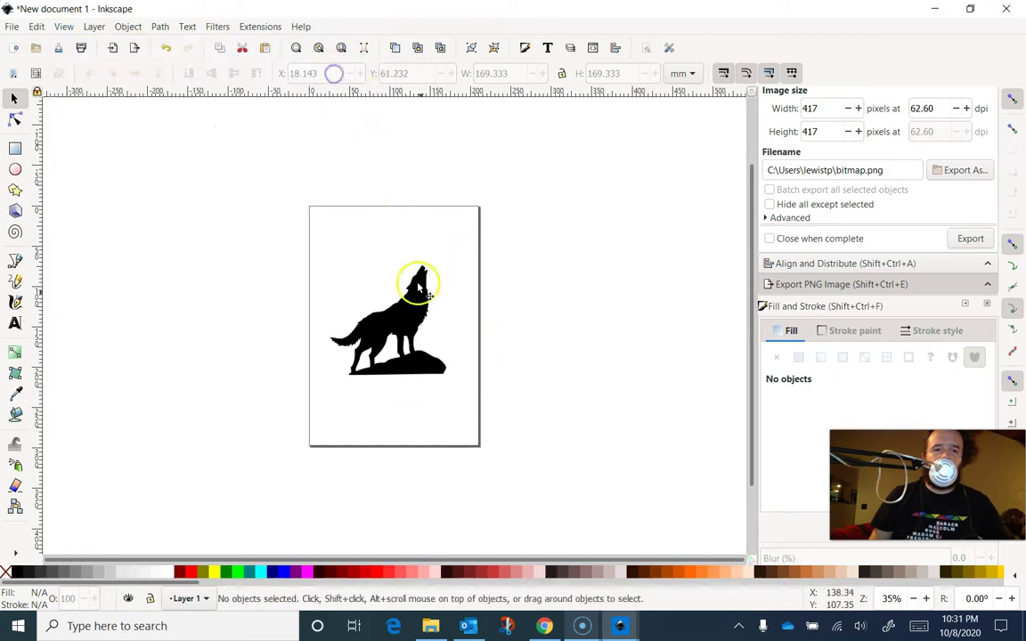
scroll(425, 331, up, 13)
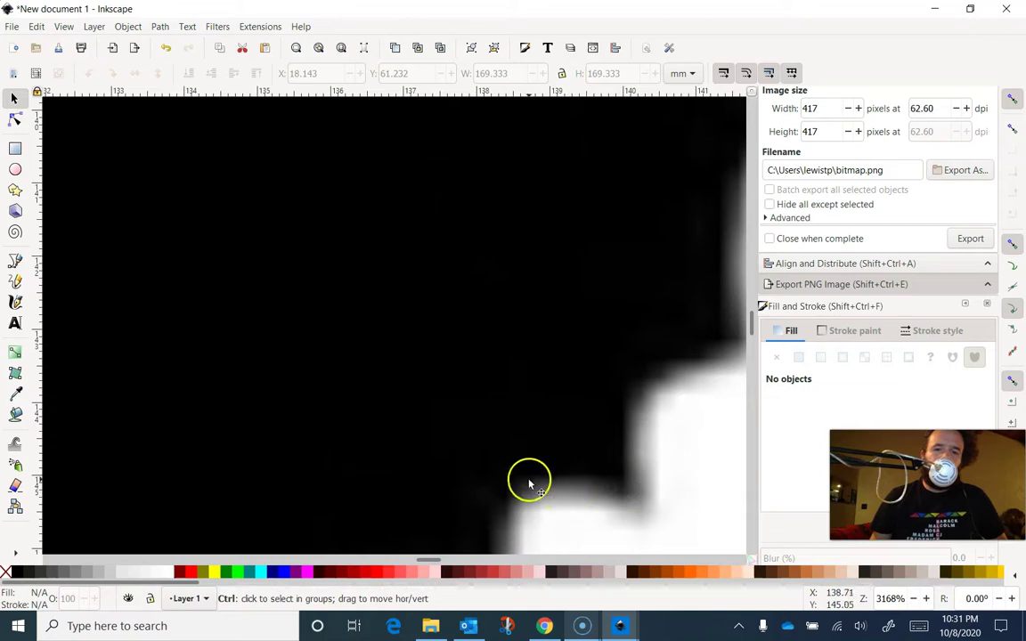
scroll(614, 445, down, 6)
scroll(610, 446, down, 5)
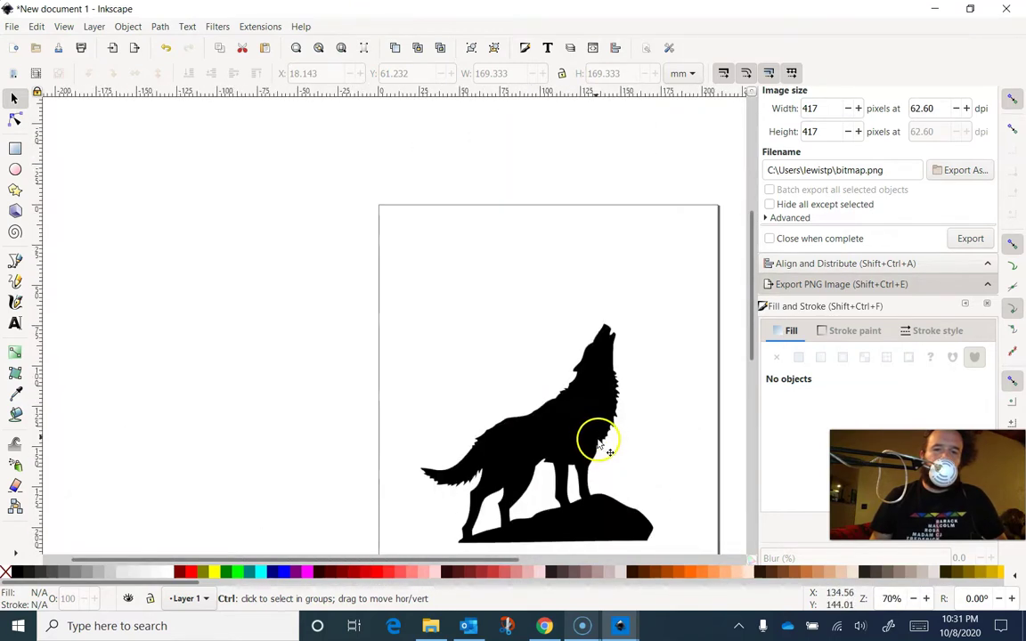
scroll(550, 366, up, 2)
scroll(550, 366, down, 1)
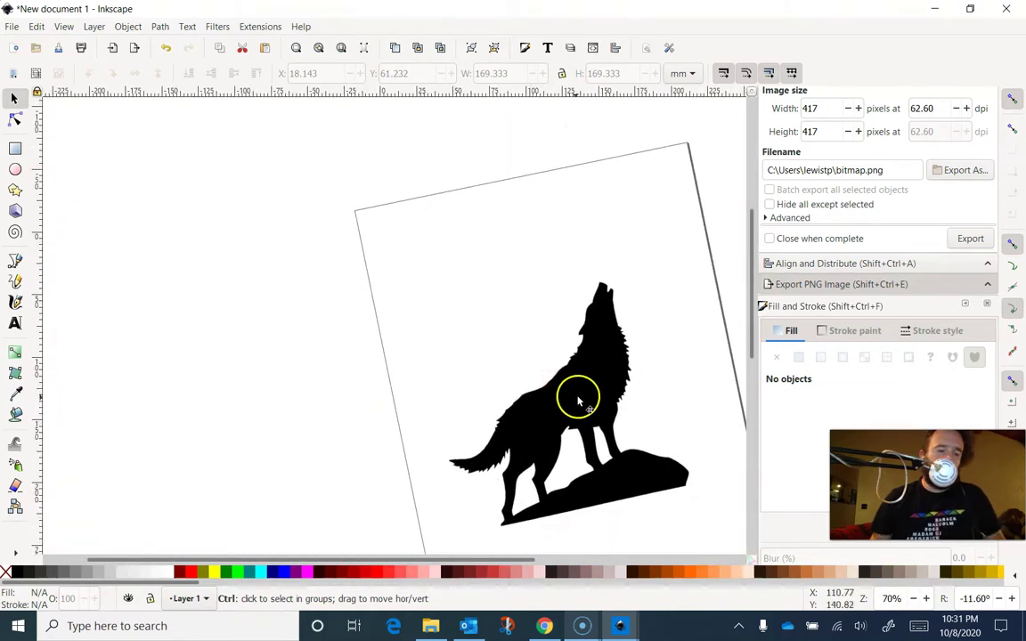
scroll(522, 412, down, 3)
scroll(522, 413, right, 3)
scroll(632, 334, up, 3)
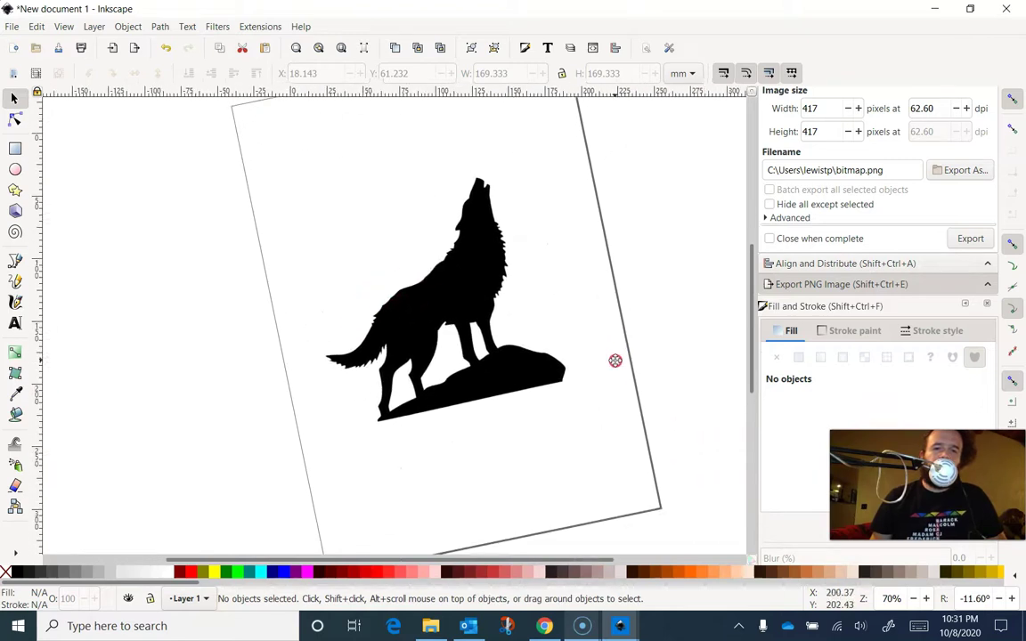
scroll(609, 360, up, 1)
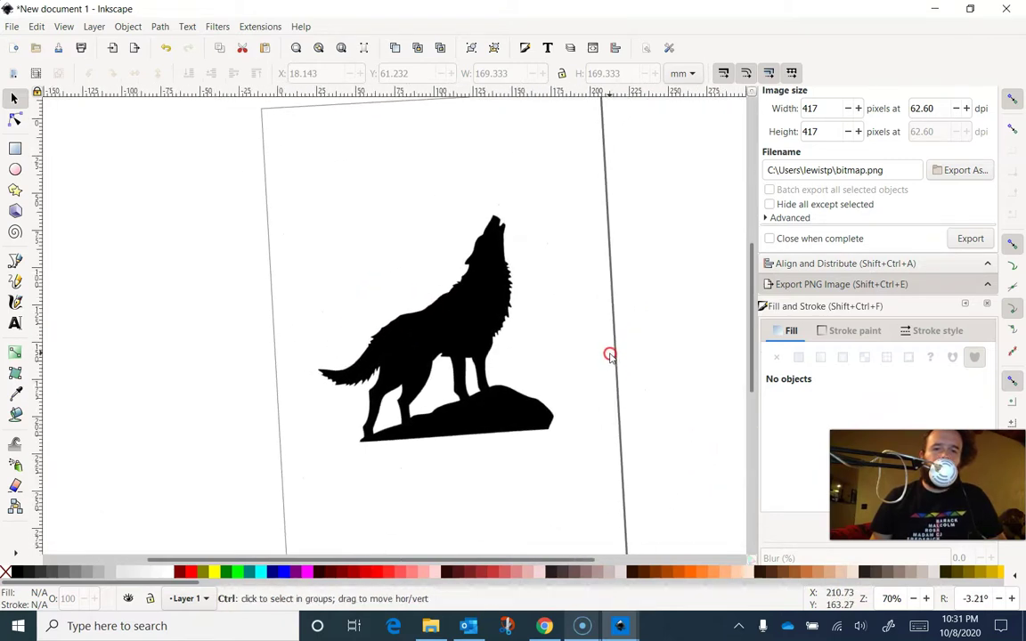
scroll(608, 366, up, 1)
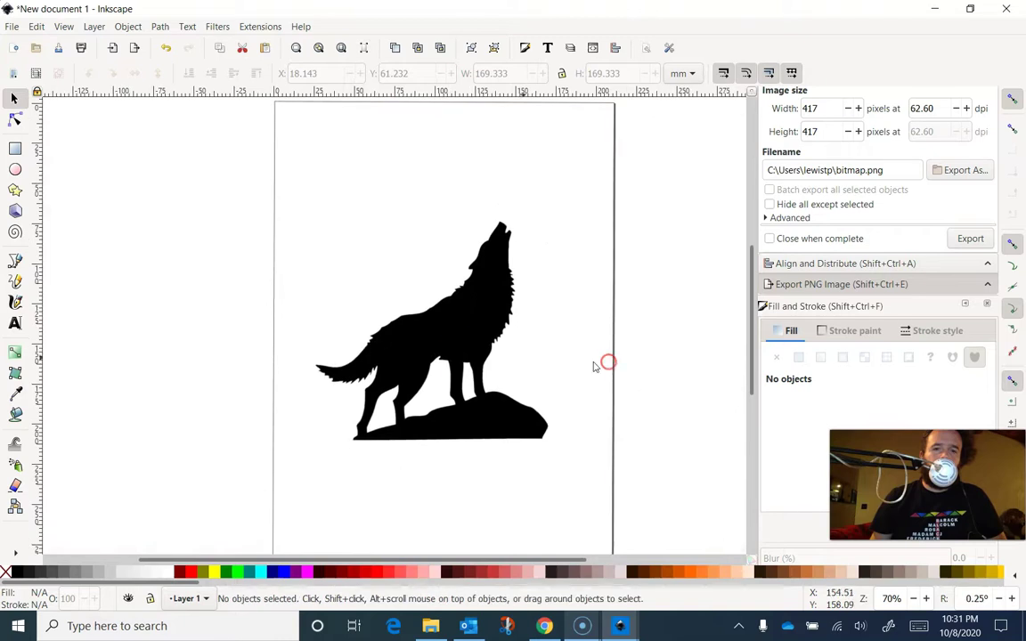
Step: Trace the wolf image with Trace Bitmap, then set the traced path left of the original
click(470, 343)
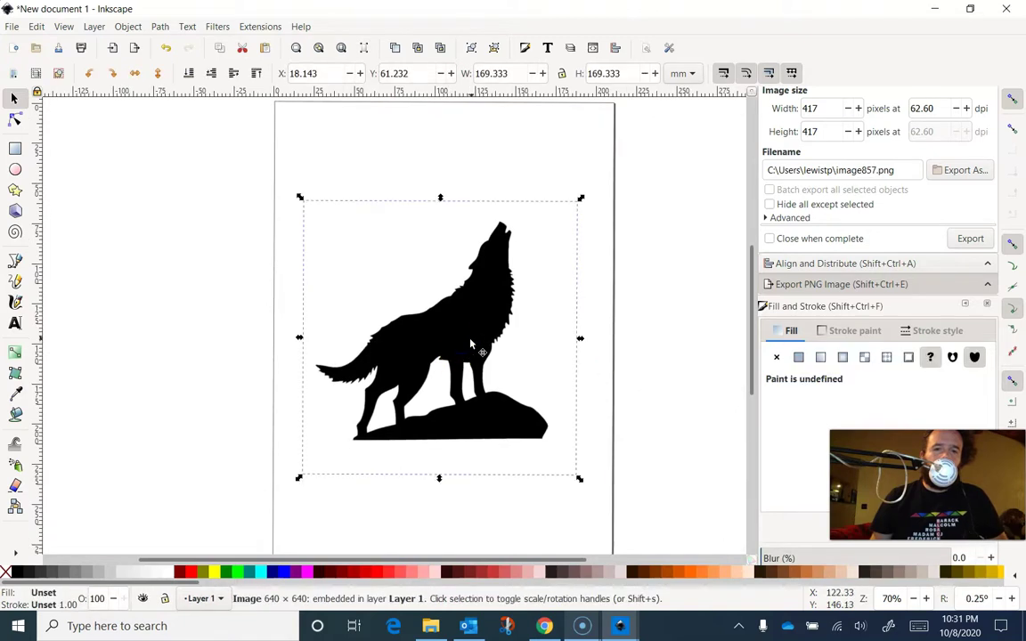
click(181, 28)
click(161, 28)
click(162, 27)
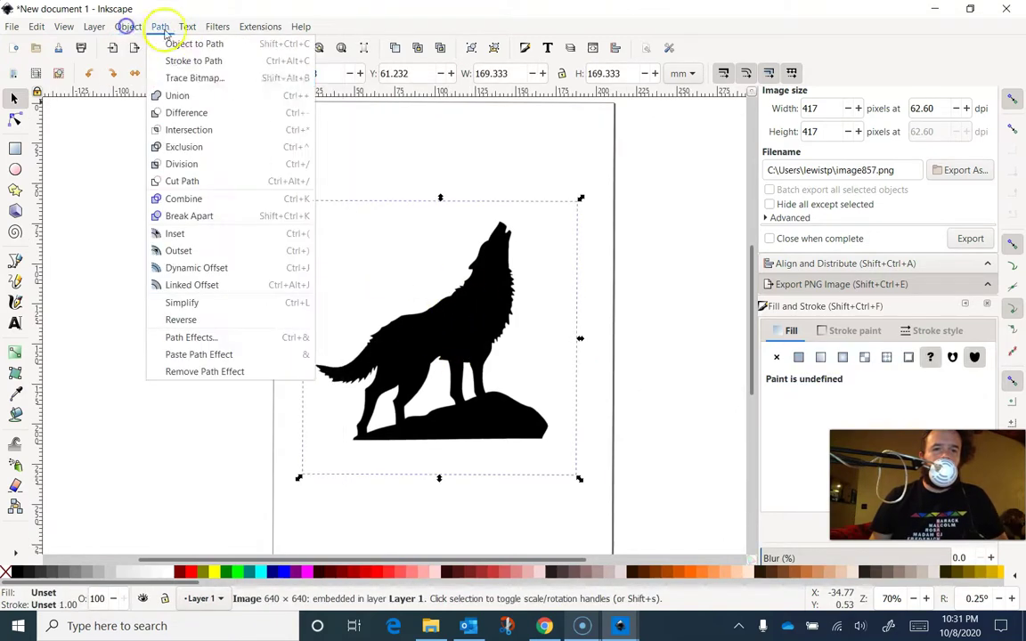
click(192, 76)
click(436, 307)
mouse_move(490, 270)
mouse_down()
mouse_move(420, 316)
mouse_move(190, 305)
mouse_move(259, 316)
mouse_up()
drag(477, 344, 509, 318)
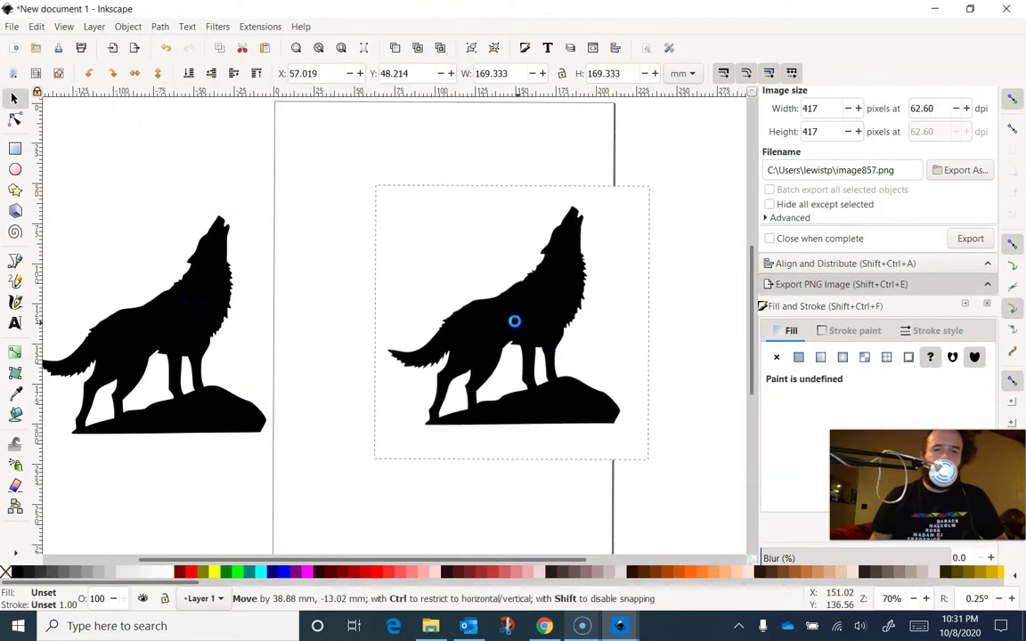
click(63, 27)
mouse_move(89, 60)
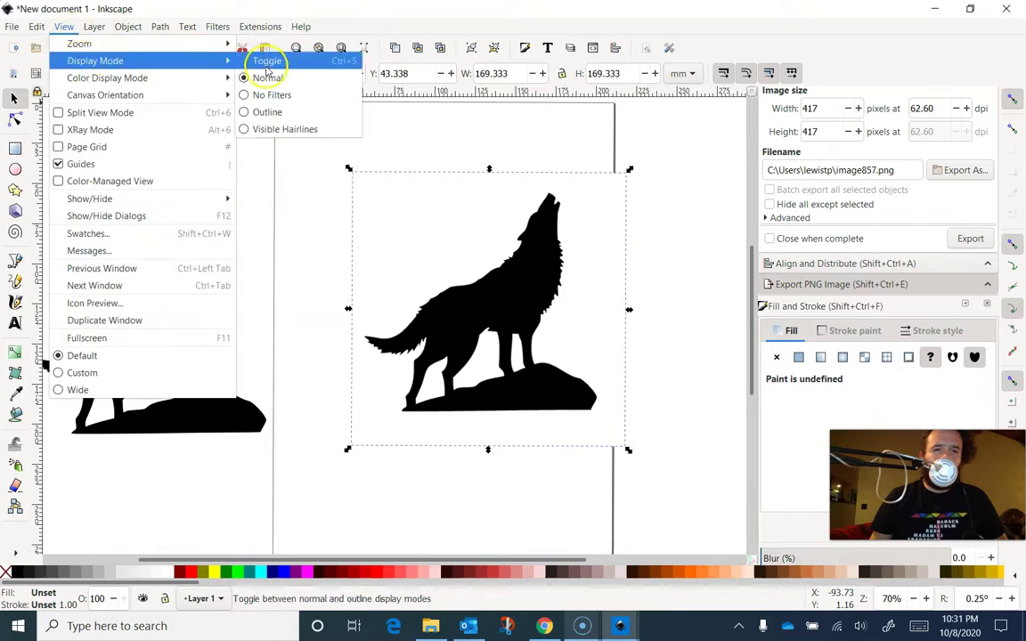
click(272, 112)
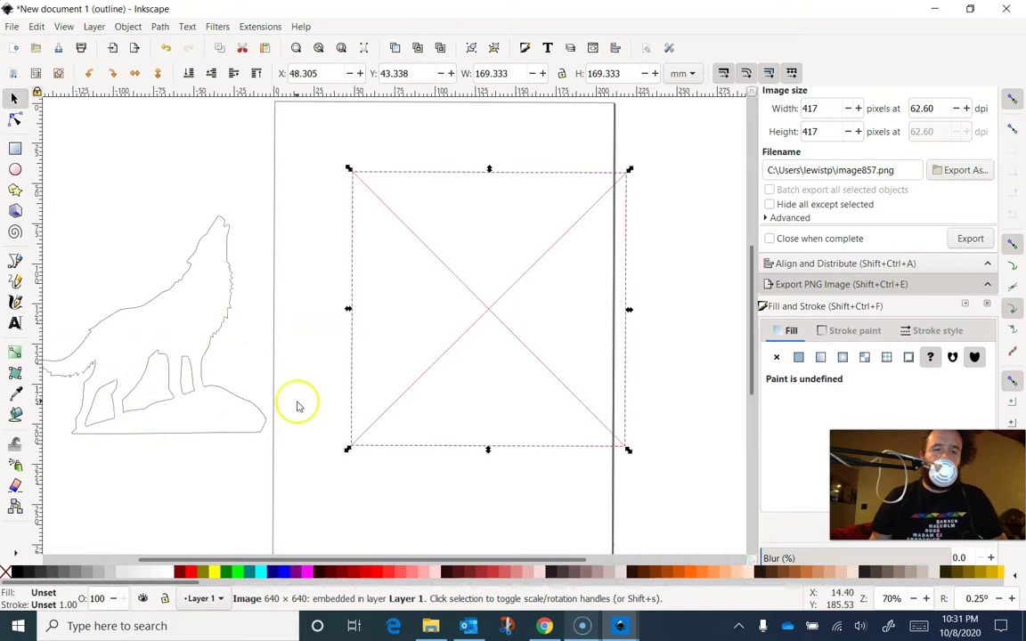
key(ctrl+KP_5)
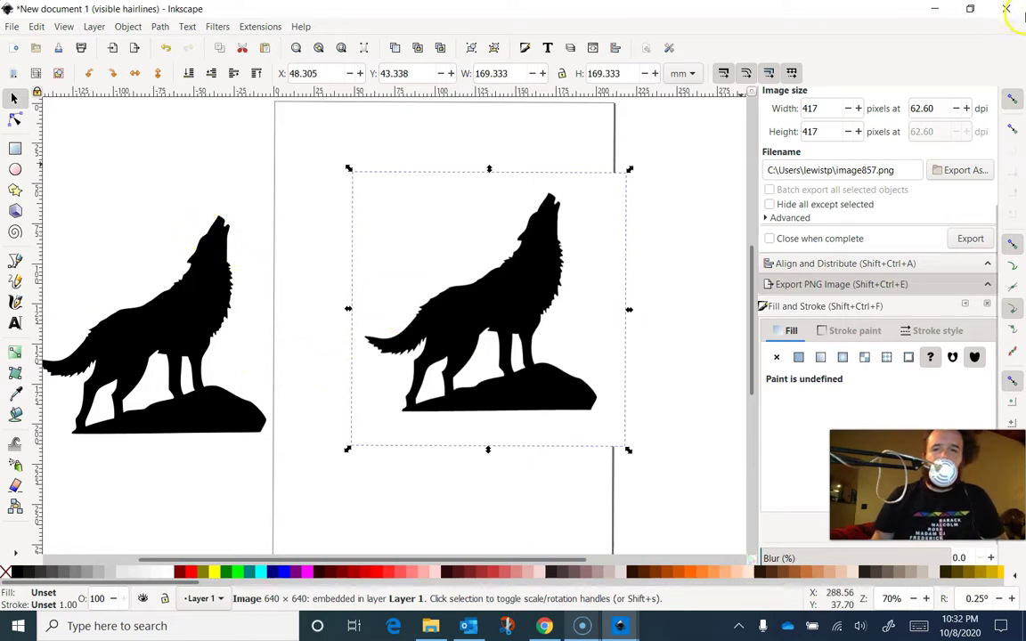
click(1008, 11)
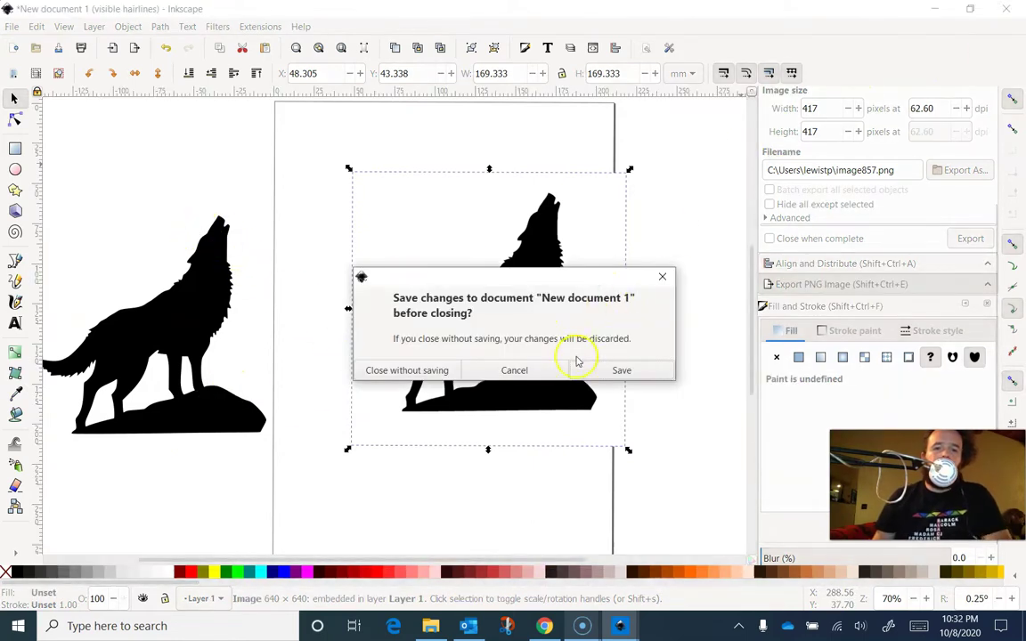
click(538, 371)
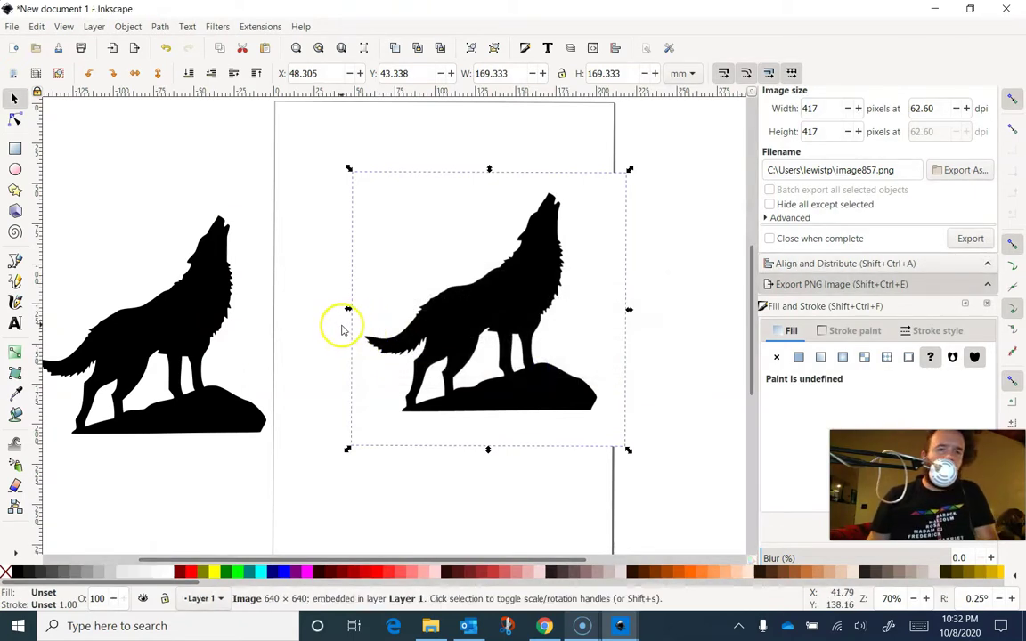
Step: Cycle display modes with Ctrl+5 through Outline, No Filters and Visible Hairlines
key(ctrl+KP_5)
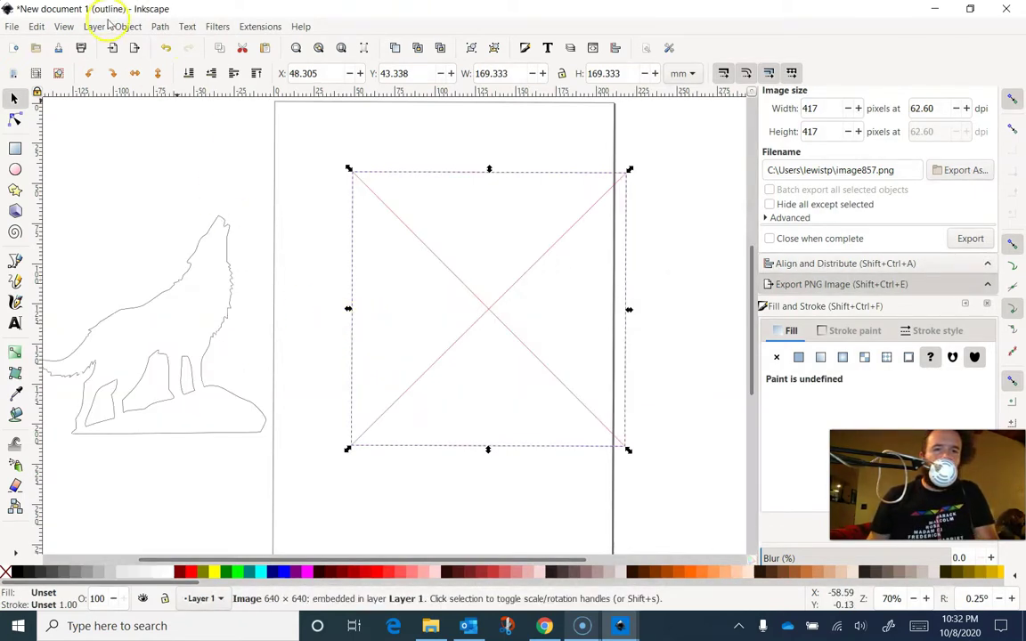
key(ctrl+KP_5)
key(ctrl+KP_5)
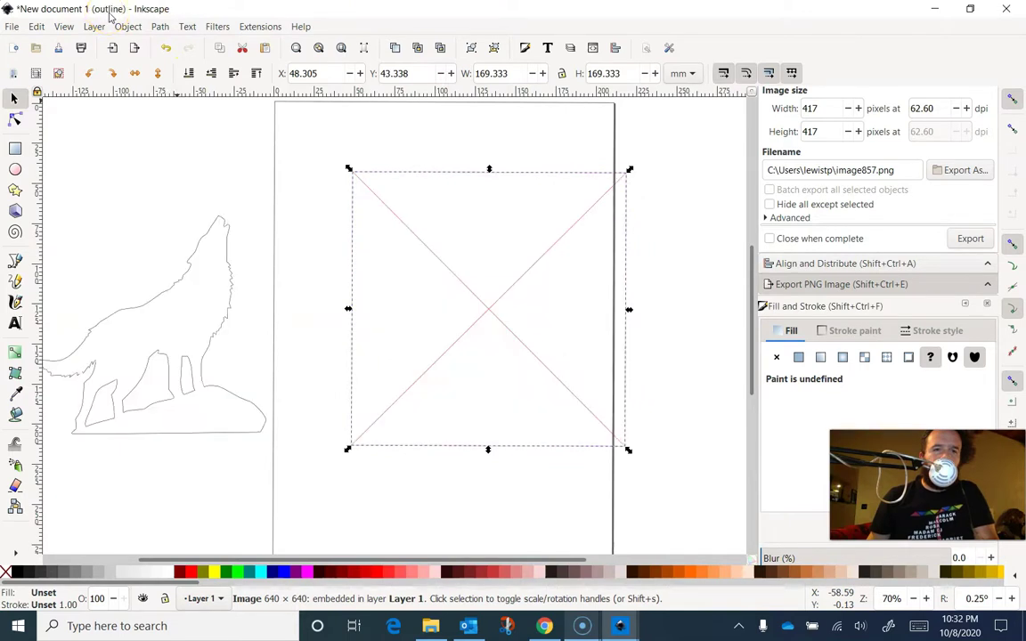
key(ctrl+KP_5)
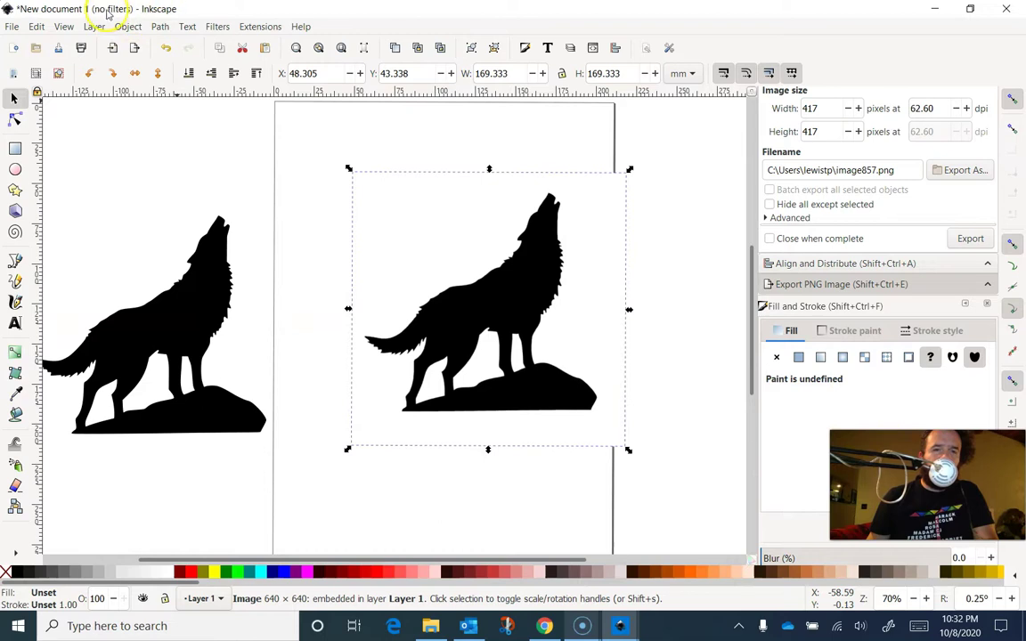
key(ctrl+KP_5)
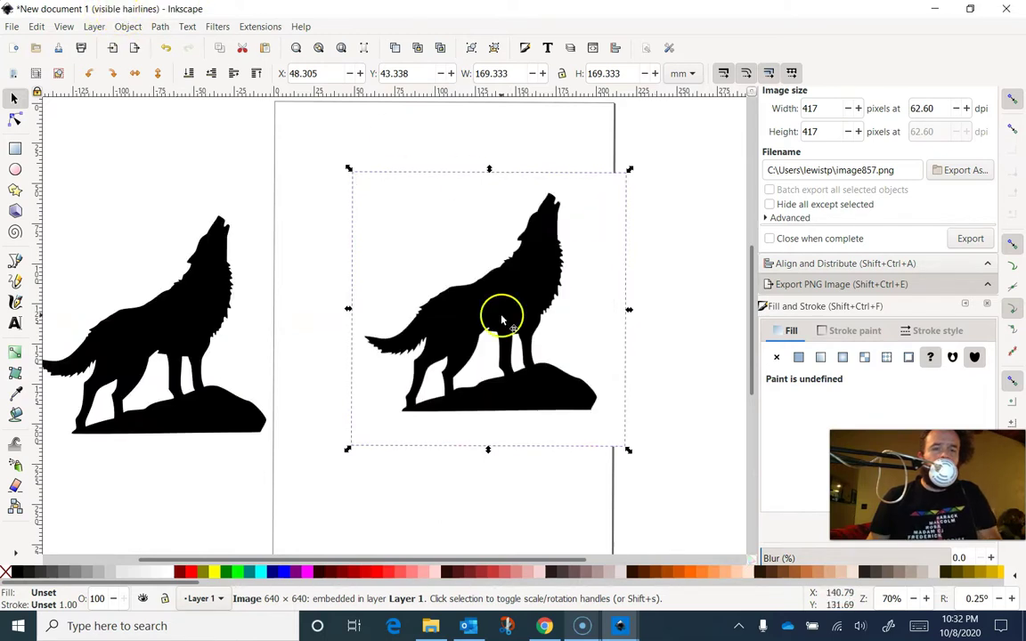
Step: Close the wolf document, discarding its unsaved changes
click(1006, 9)
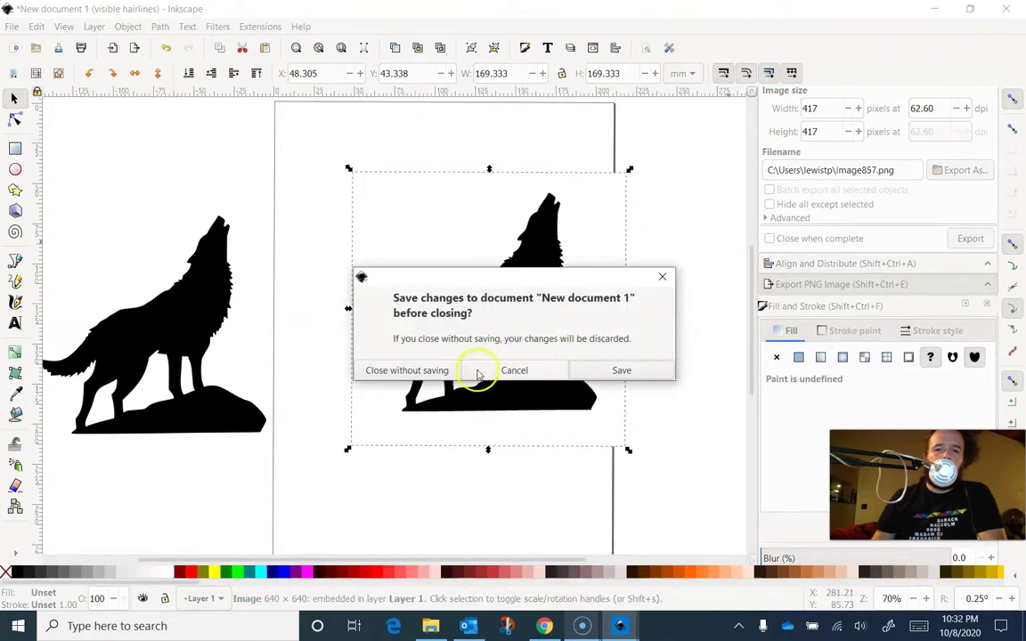
click(436, 372)
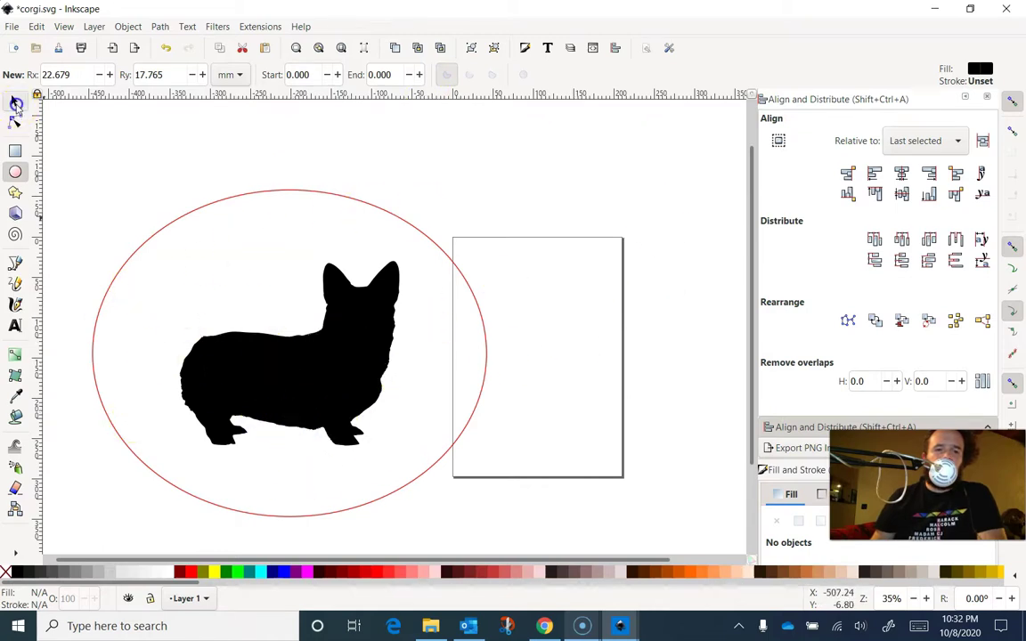
Step: Switch from the Ellipse tool to the Selector tool
click(15, 103)
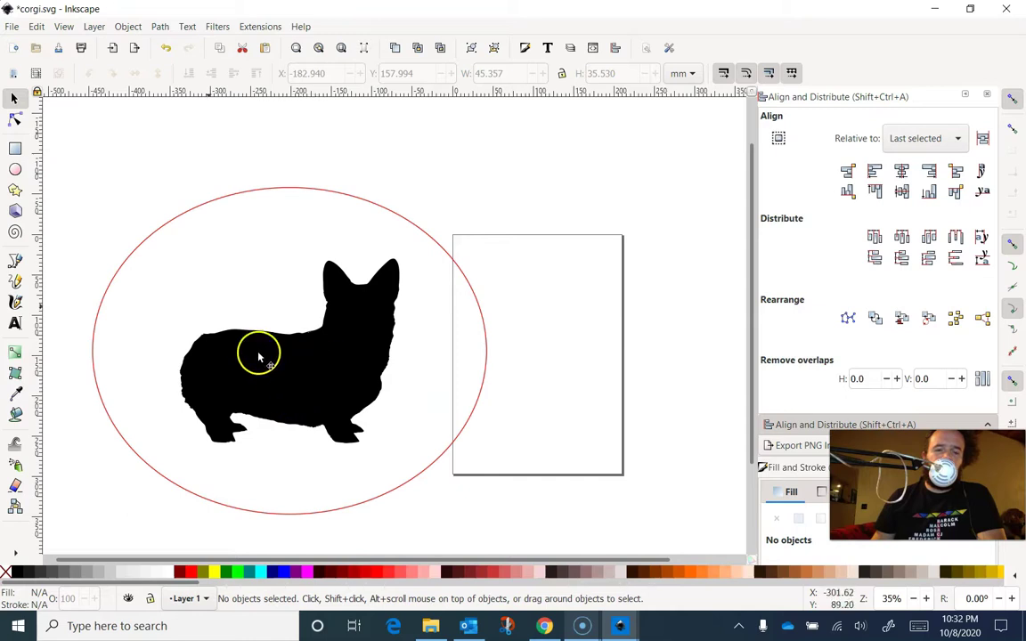
Step: Move the corgi aside and delete the three small stray ellipses hidden behind it
click(314, 368)
drag(314, 368, 451, 434)
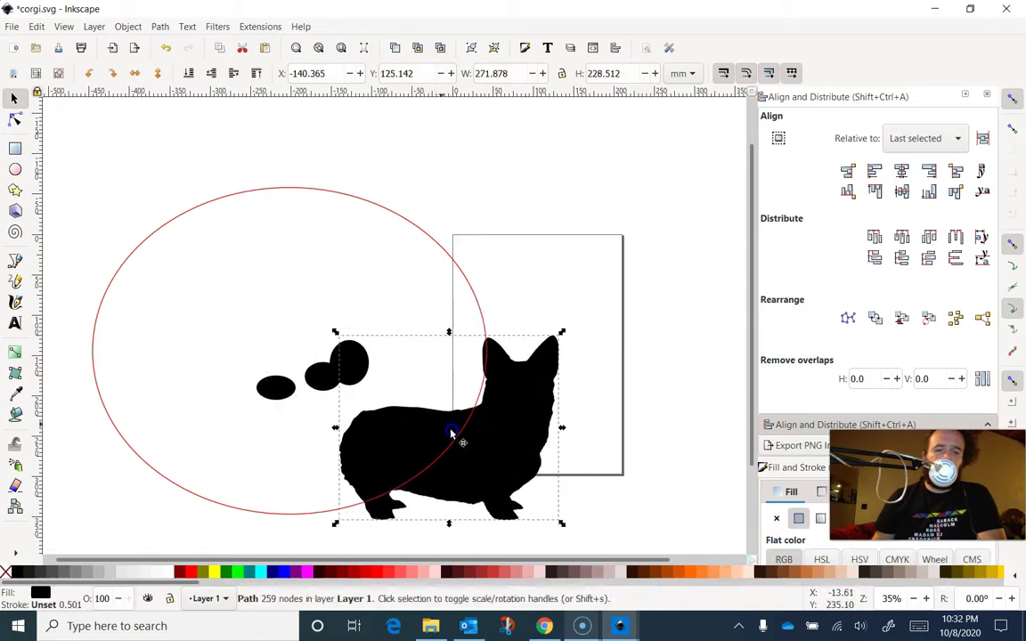
click(346, 363)
key(Delete)
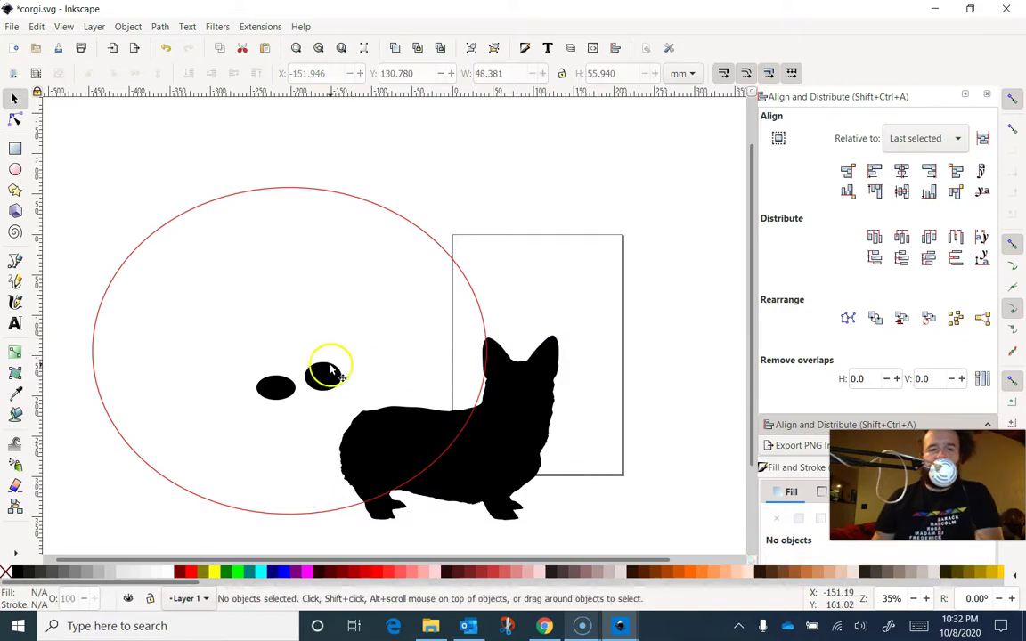
click(325, 370)
key(Delete)
click(279, 392)
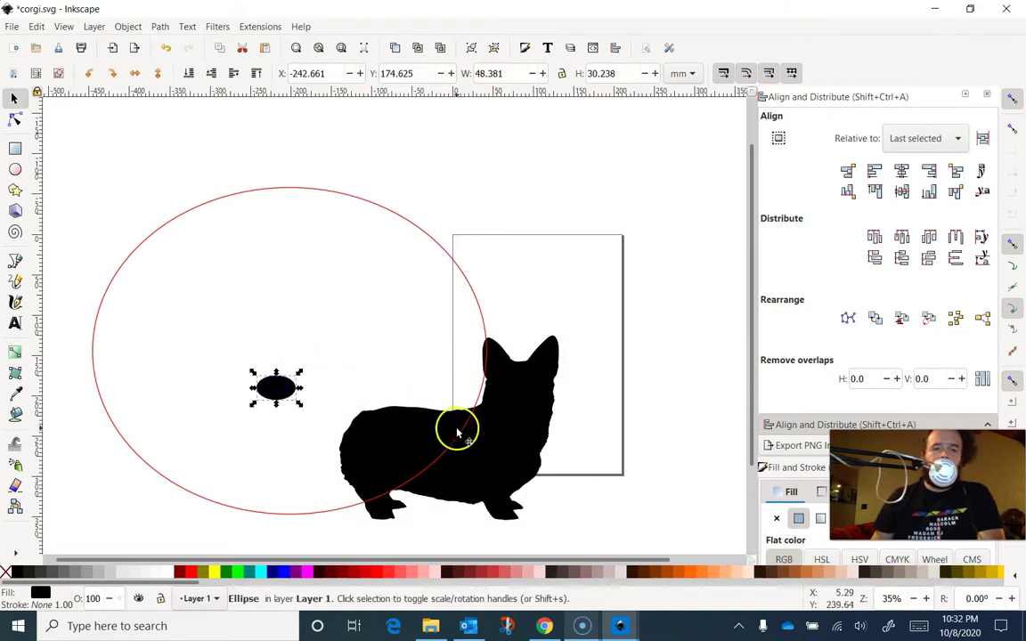
key(Delete)
Step: Place the corgi back inside the big red circle
drag(509, 452, 355, 366)
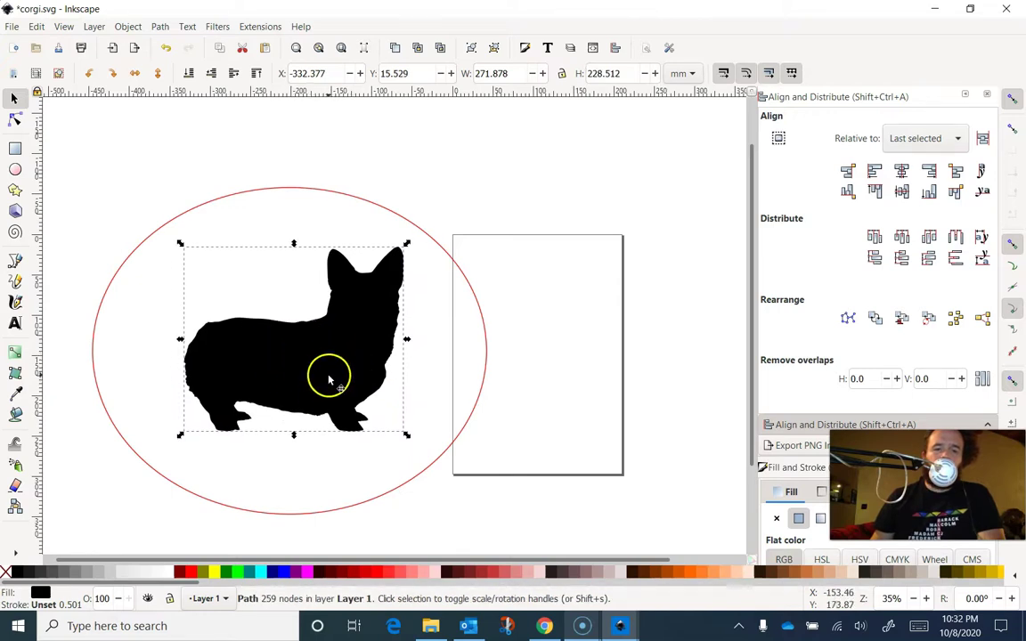
click(169, 29)
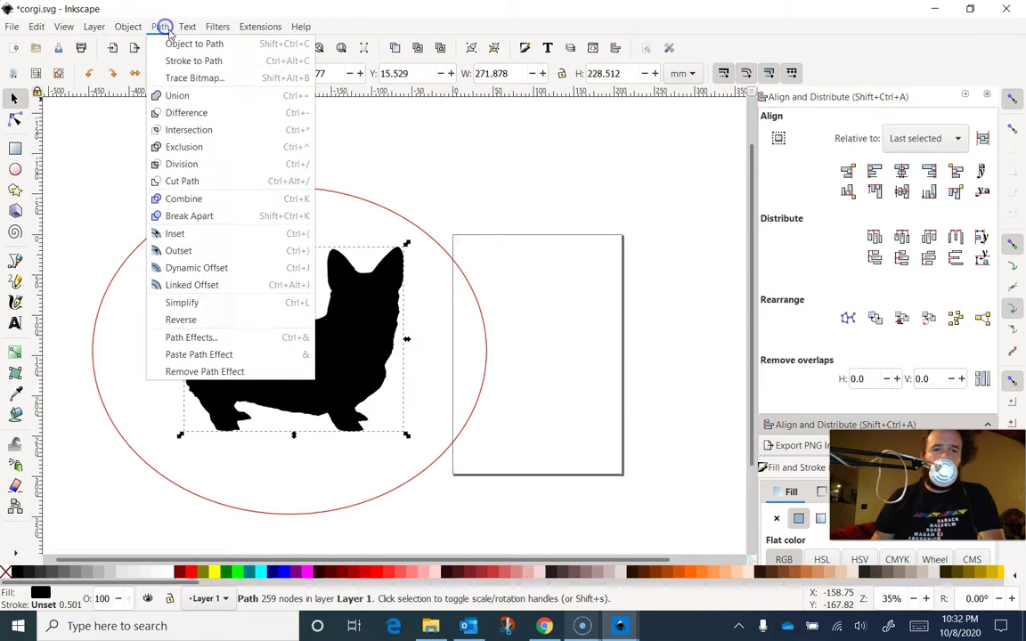
click(377, 324)
drag(375, 337, 367, 354)
Step: Set View > Display Mode to Outline and deselect the corgi
click(59, 28)
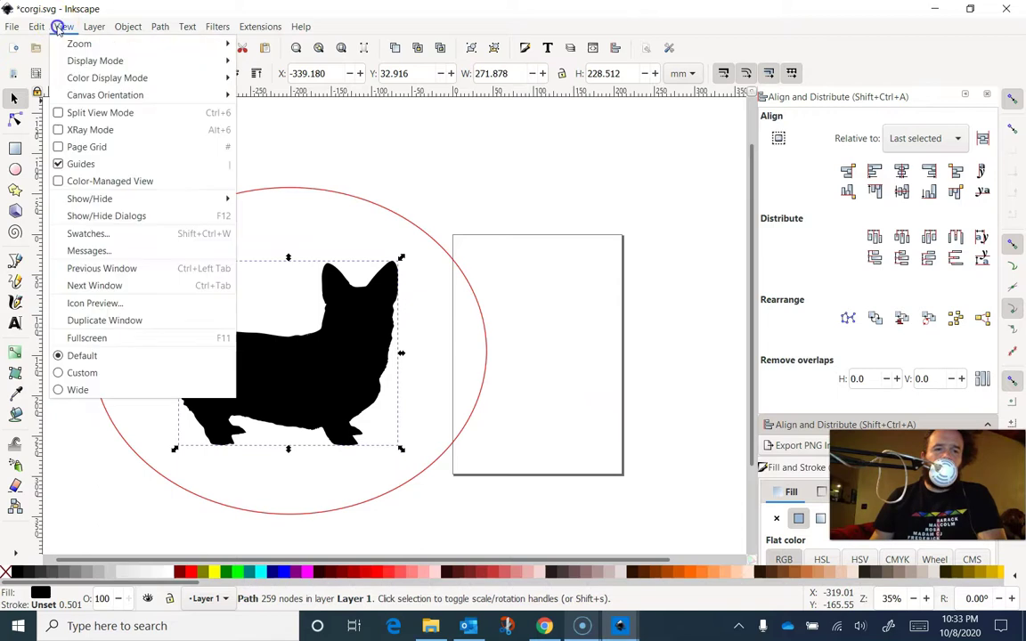
mouse_move(104, 62)
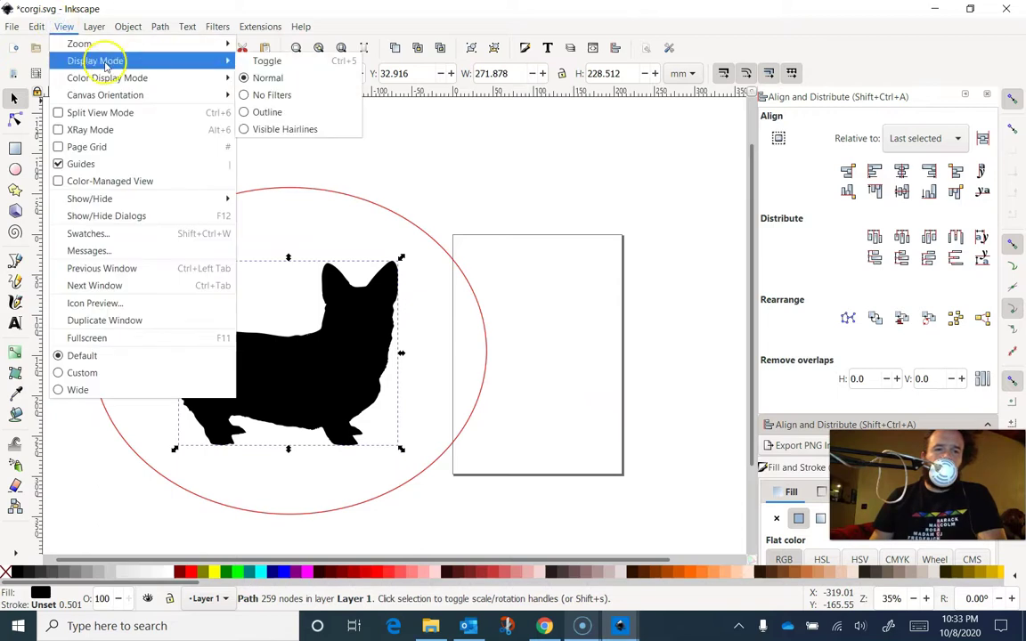
click(293, 111)
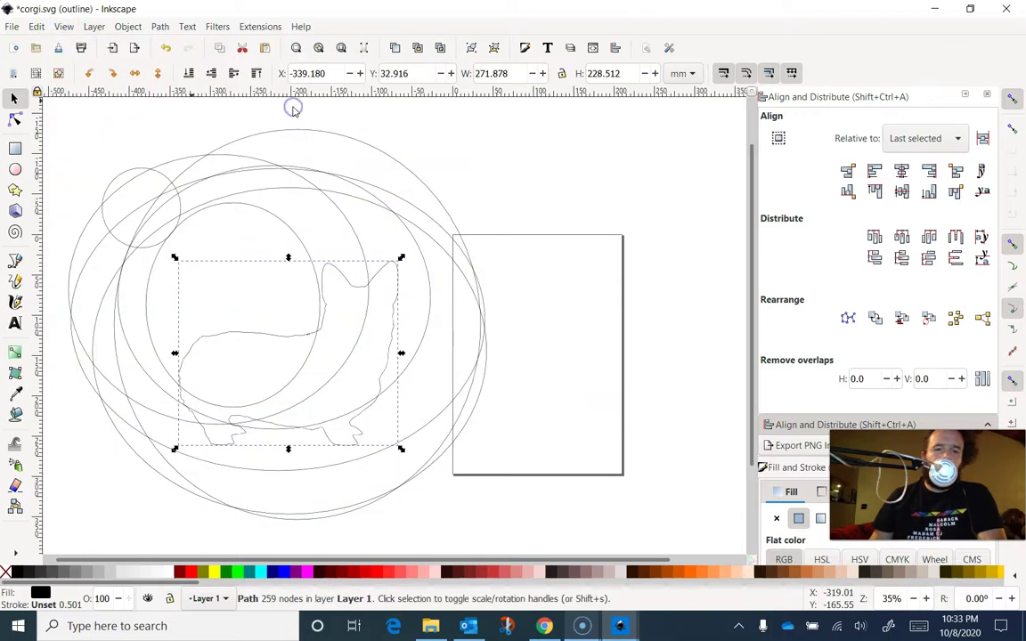
click(537, 208)
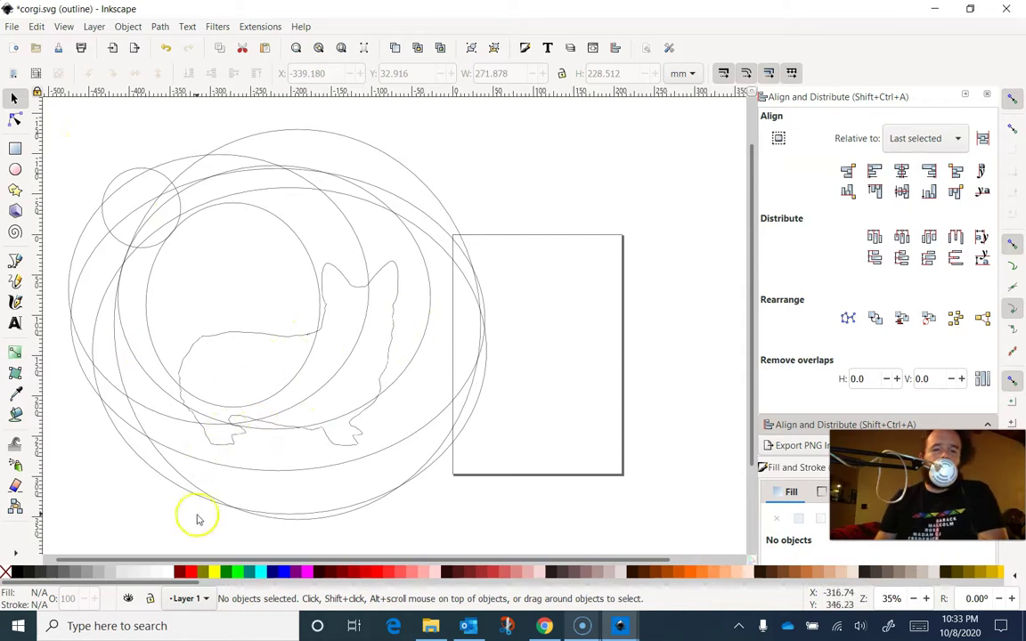
Step: Draw a no-fill ellipse above the page, then switch to Normal display where it vanishes
click(14, 170)
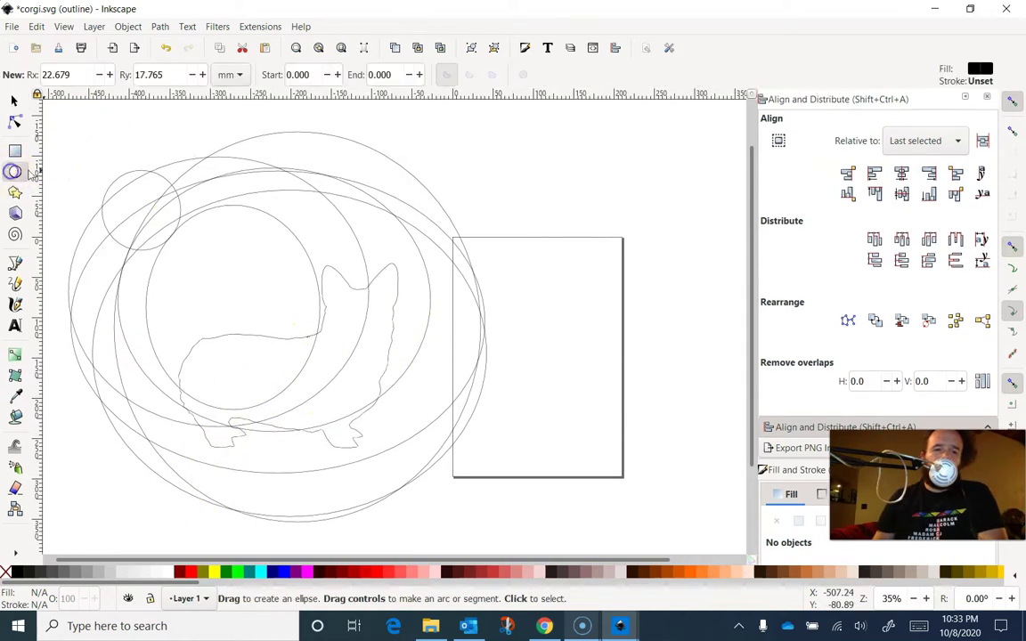
drag(456, 152, 559, 249)
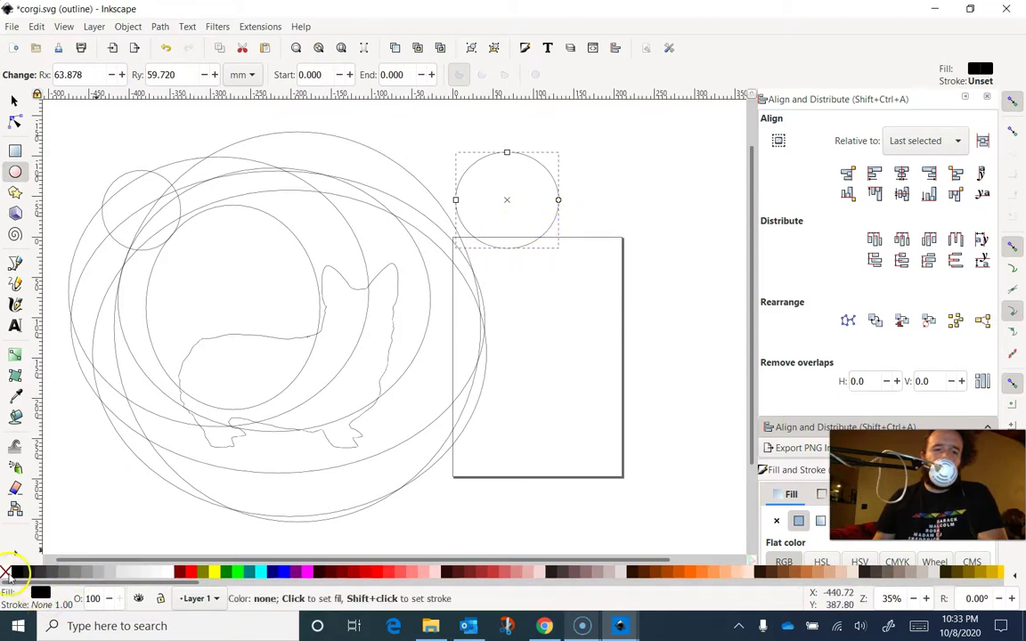
click(6, 572)
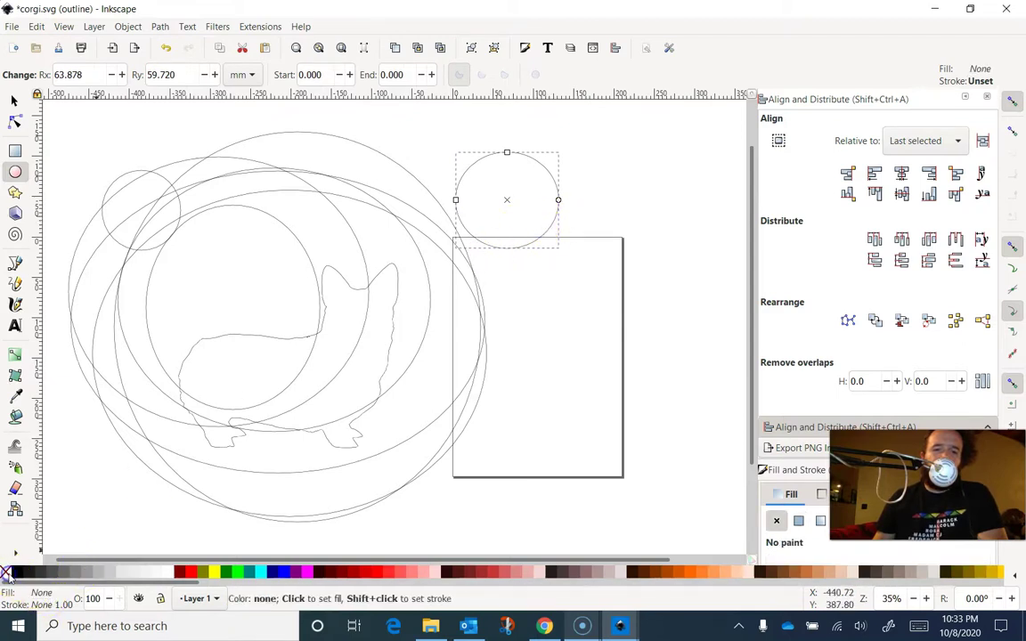
click(65, 27)
mouse_move(87, 62)
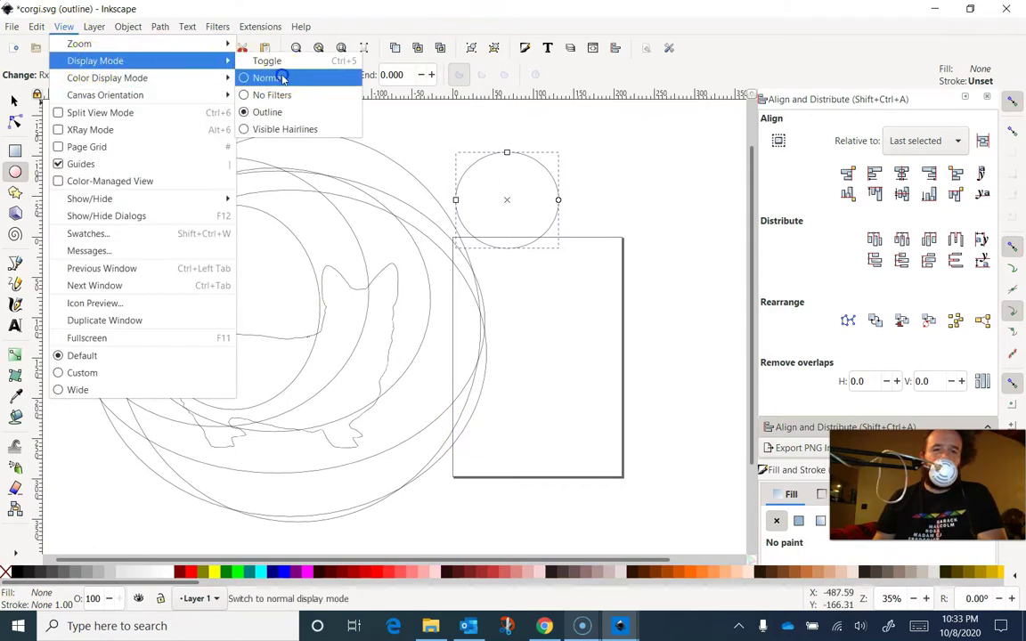
click(283, 78)
Step: Draw a second ellipse on the page and switch back to Outline display
mouse_move(590, 233)
mouse_down()
mouse_move(612, 227)
mouse_move(637, 259)
mouse_move(568, 242)
mouse_move(570, 300)
mouse_move(550, 293)
mouse_move(548, 312)
mouse_up()
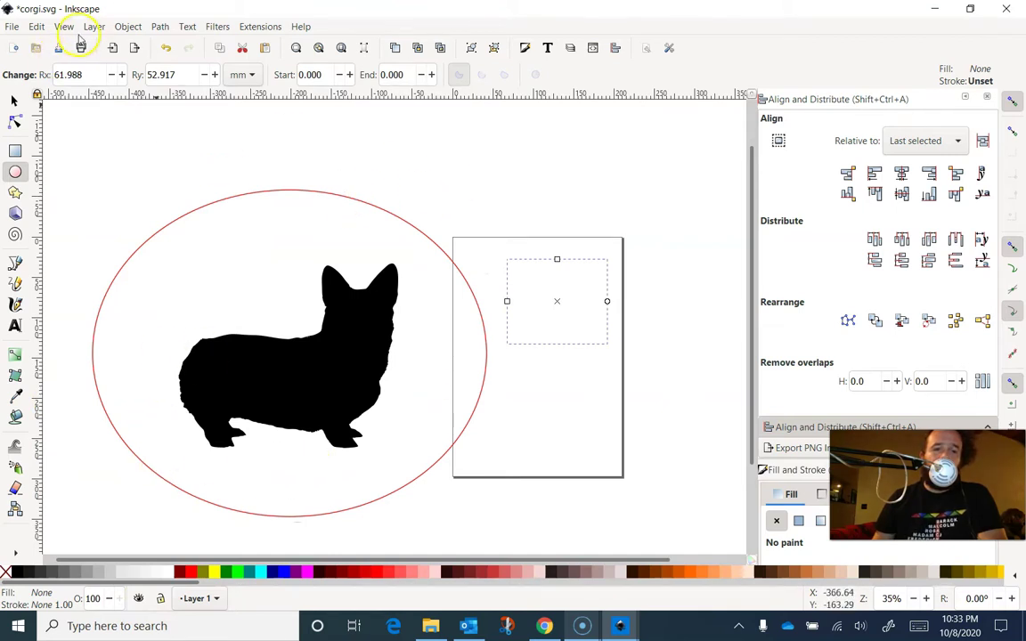
click(37, 27)
mouse_move(59, 28)
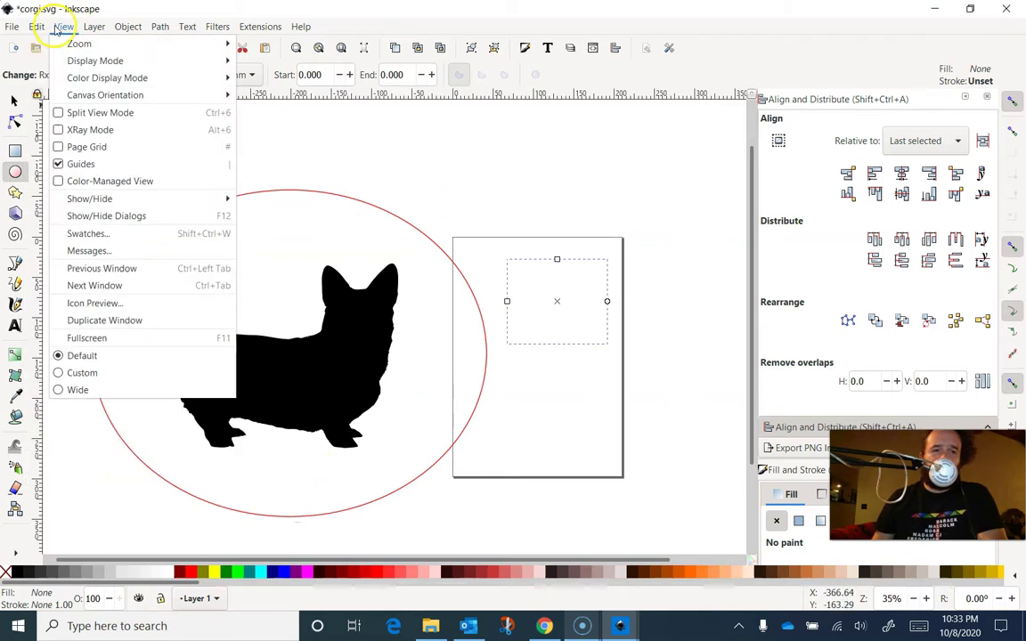
mouse_move(129, 64)
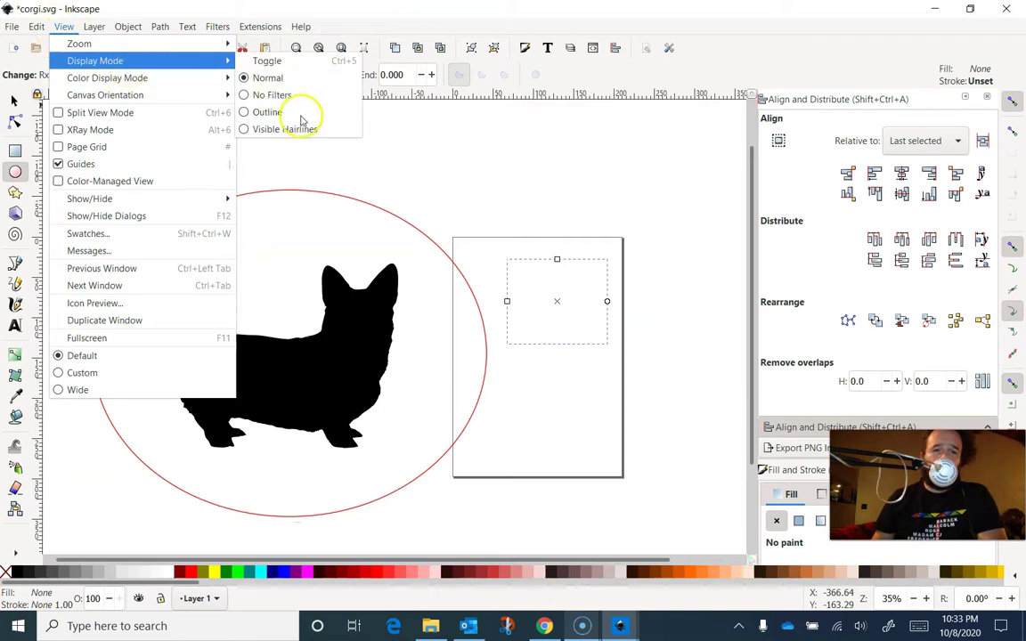
click(266, 111)
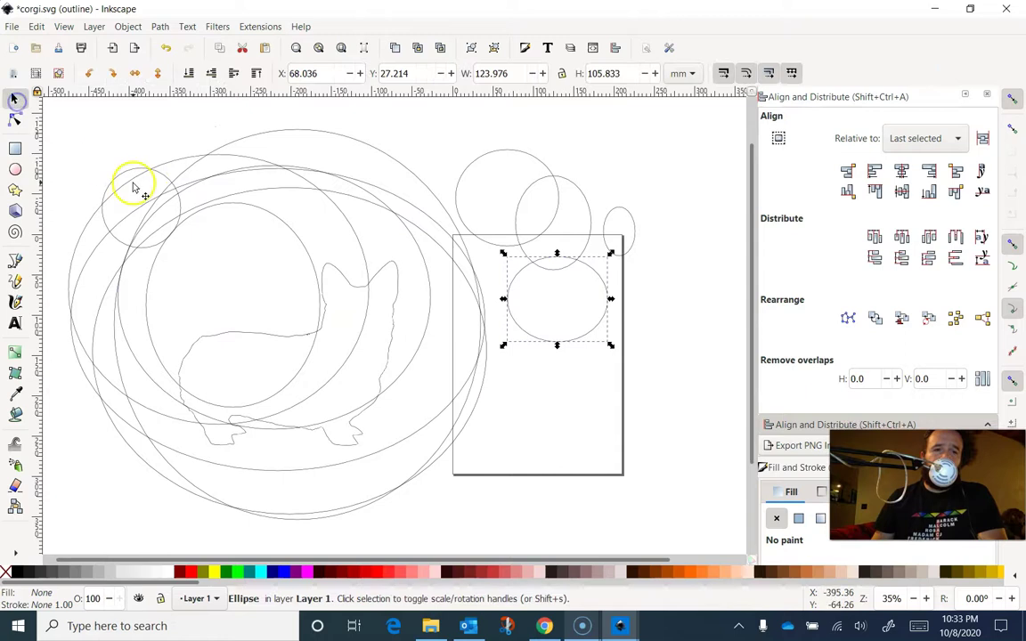
Step: Delete the four large stray circles and ellipses around the corgi
click(130, 171)
click(147, 174)
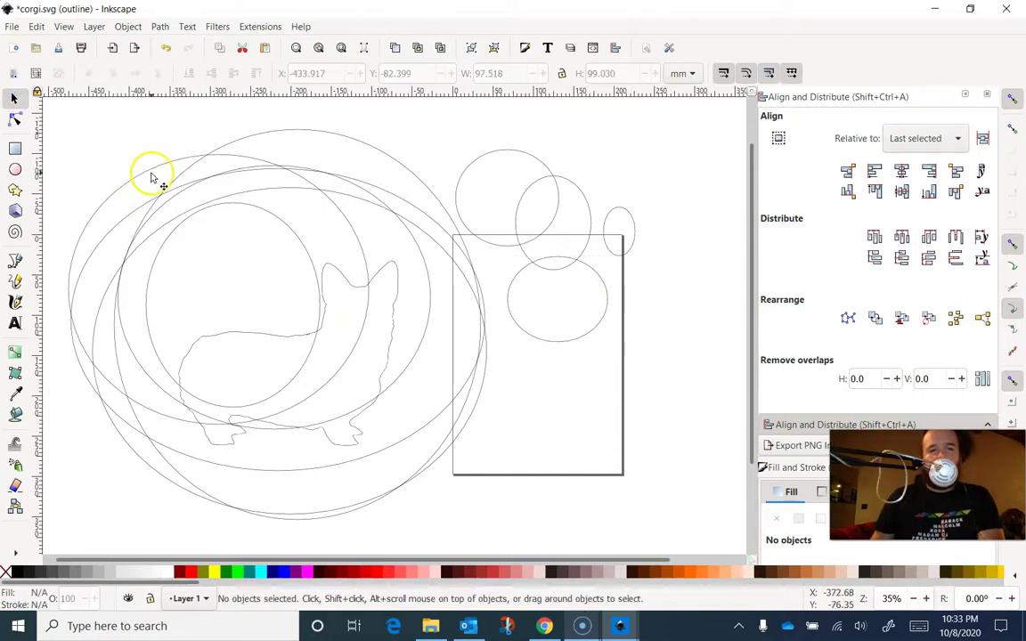
click(151, 169)
click(152, 169)
click(174, 176)
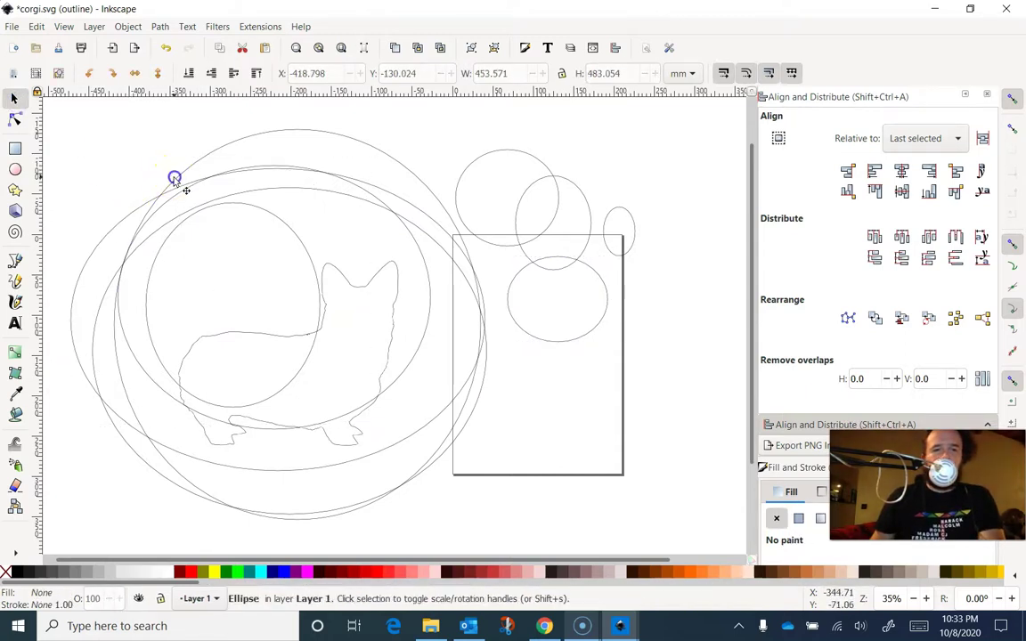
key(Delete)
click(174, 201)
key(Delete)
click(176, 230)
key(Delete)
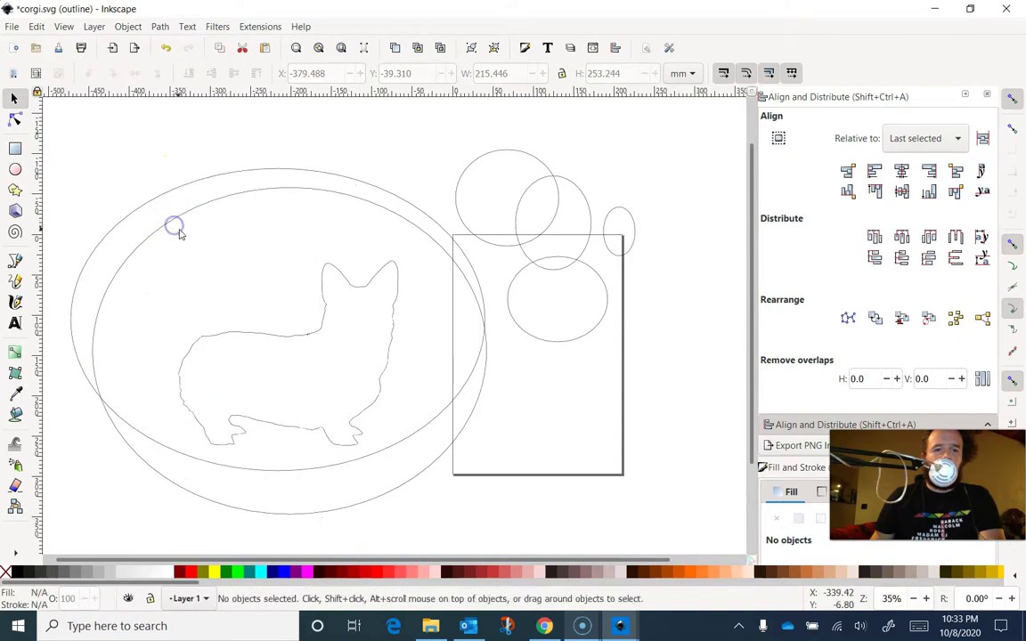
click(178, 223)
key(Delete)
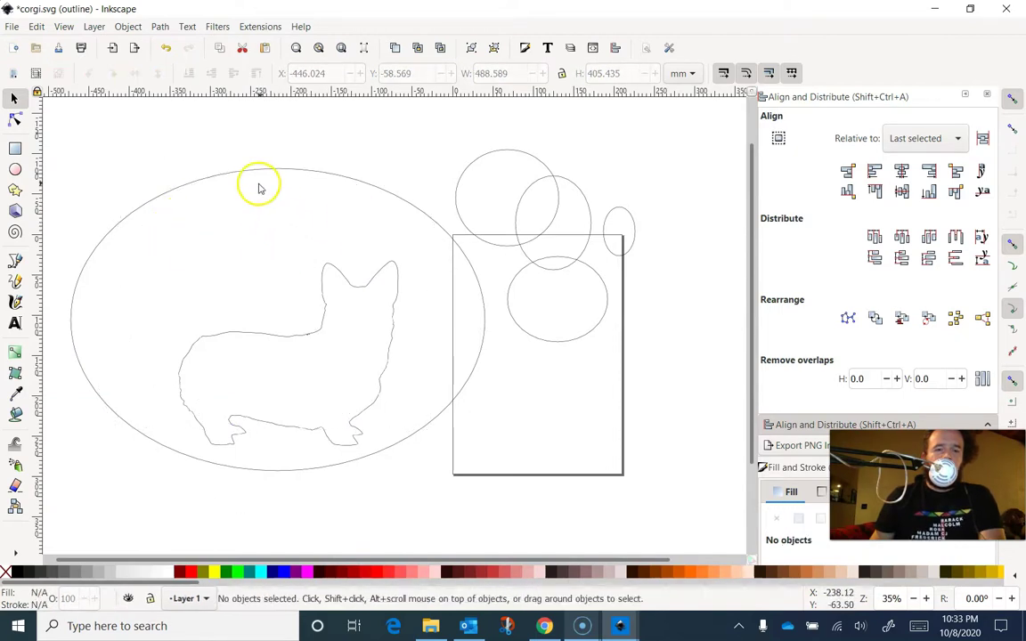
Step: Delete the top-right cluster of small circles, then close corgi.svg without saving
drag(419, 119, 640, 351)
key(Delete)
drag(410, 441, 440, 472)
click(294, 118)
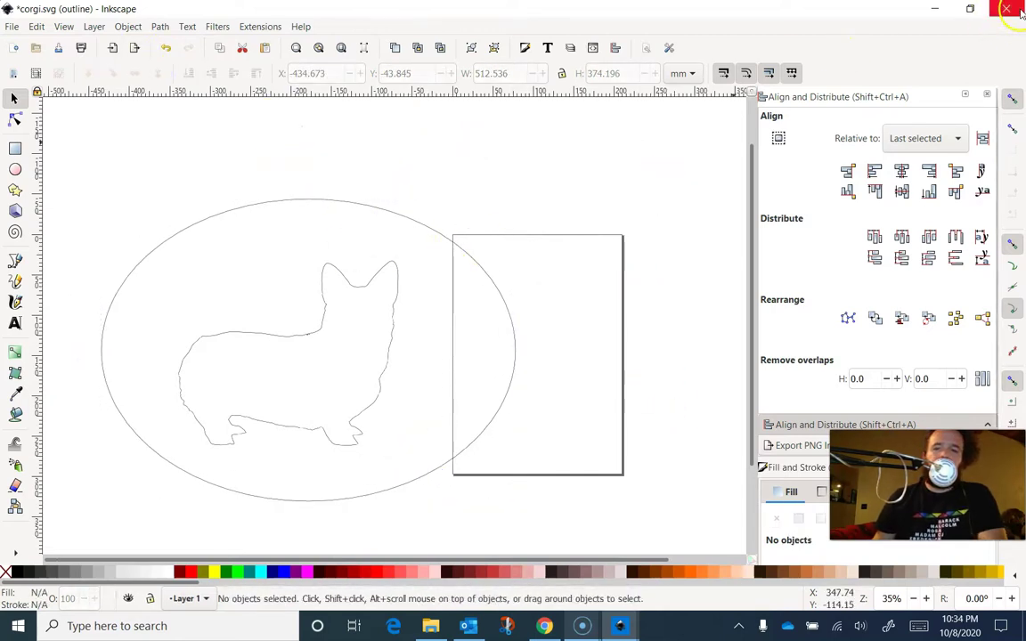
click(1020, 11)
click(416, 362)
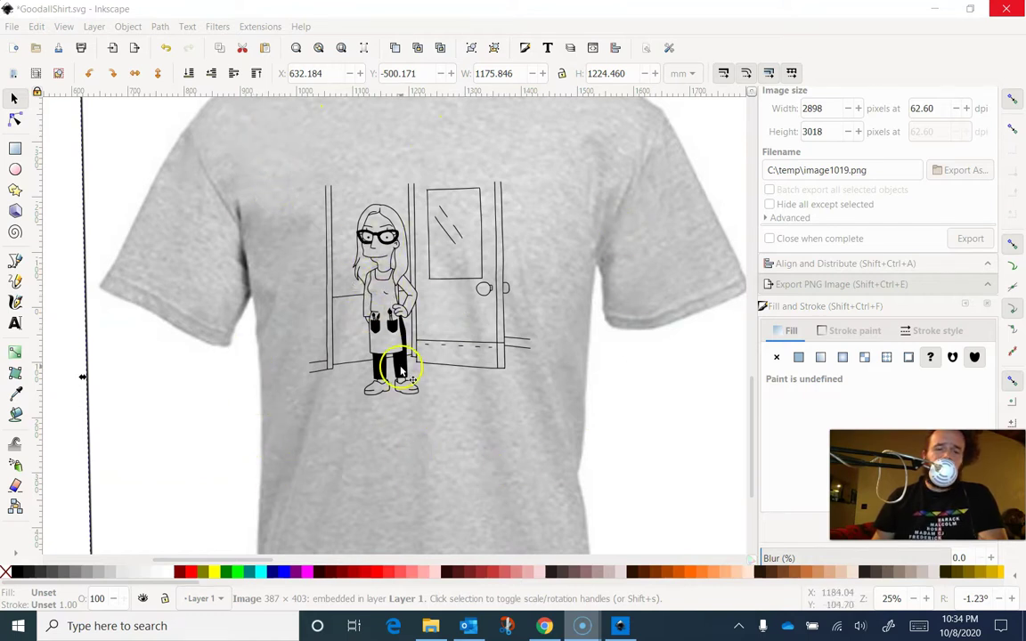
Step: Switch GoodallShirt.svg to Outline display mode, showing the t-shirt photo and fills as bare outlines
click(63, 27)
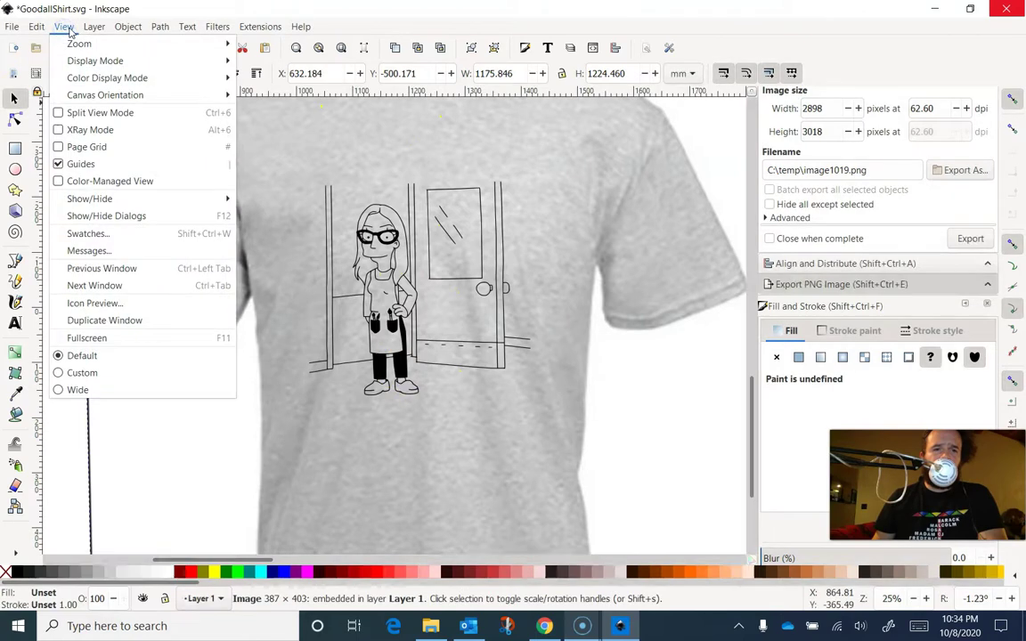
mouse_move(85, 60)
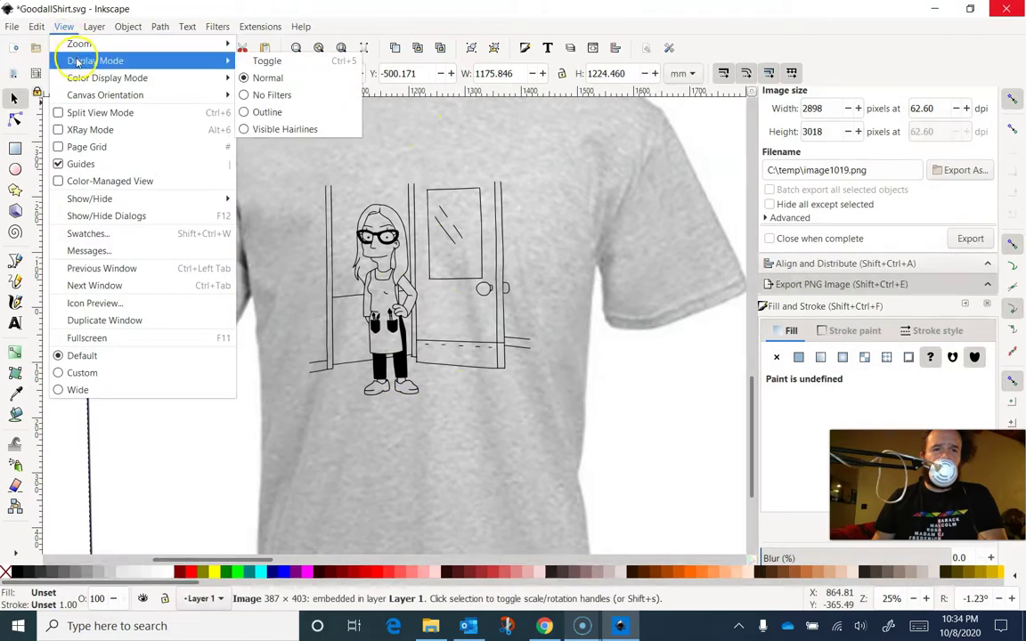
click(297, 112)
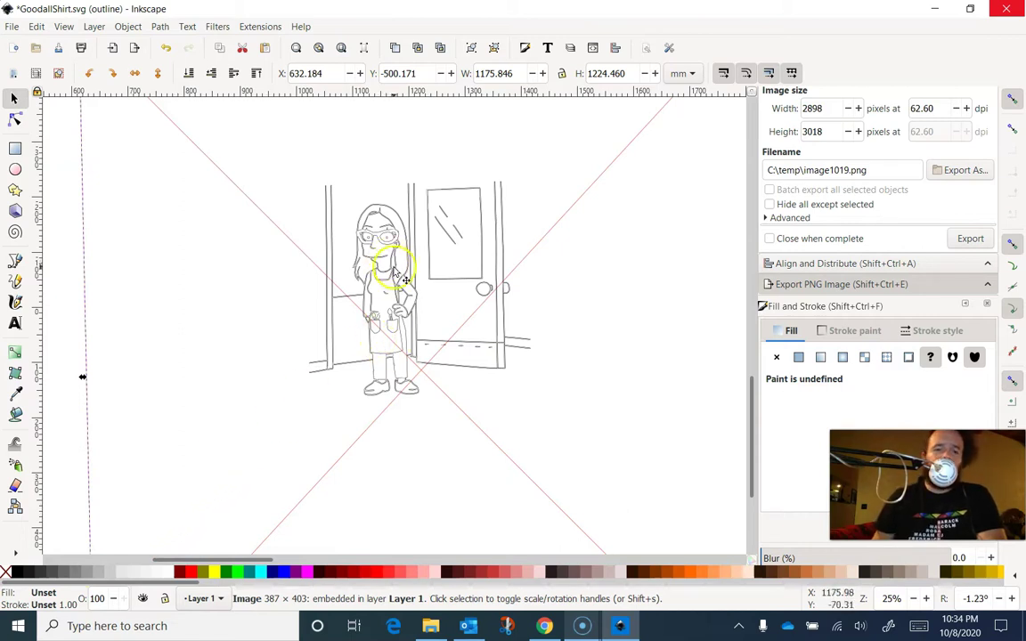
Step: Select the 1308-node drawing path of the woman and doorway, not the t-shirt image, and give it a red stroke
click(407, 272)
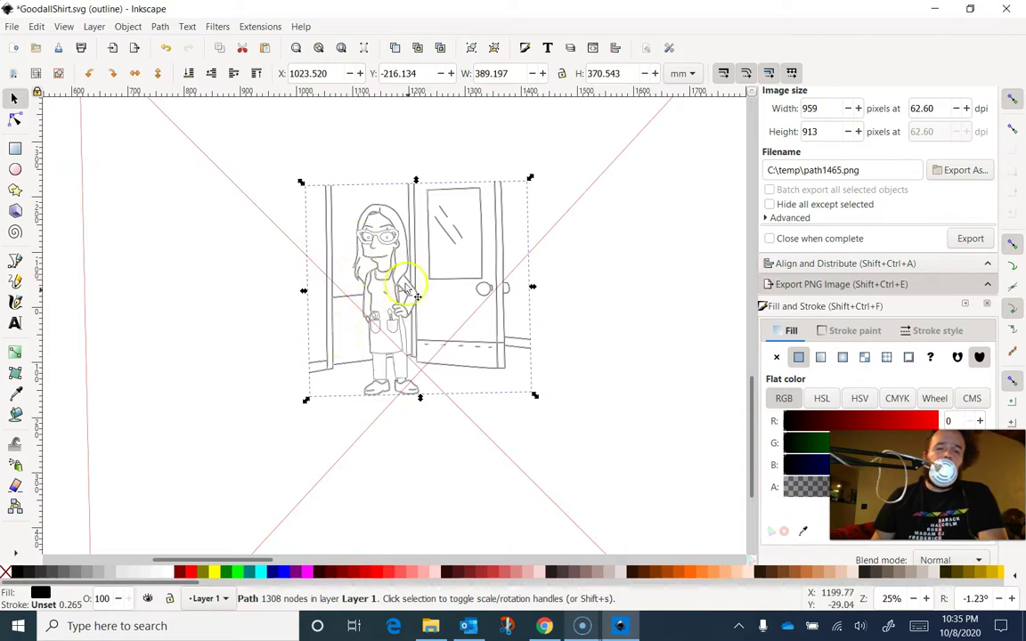
click(218, 218)
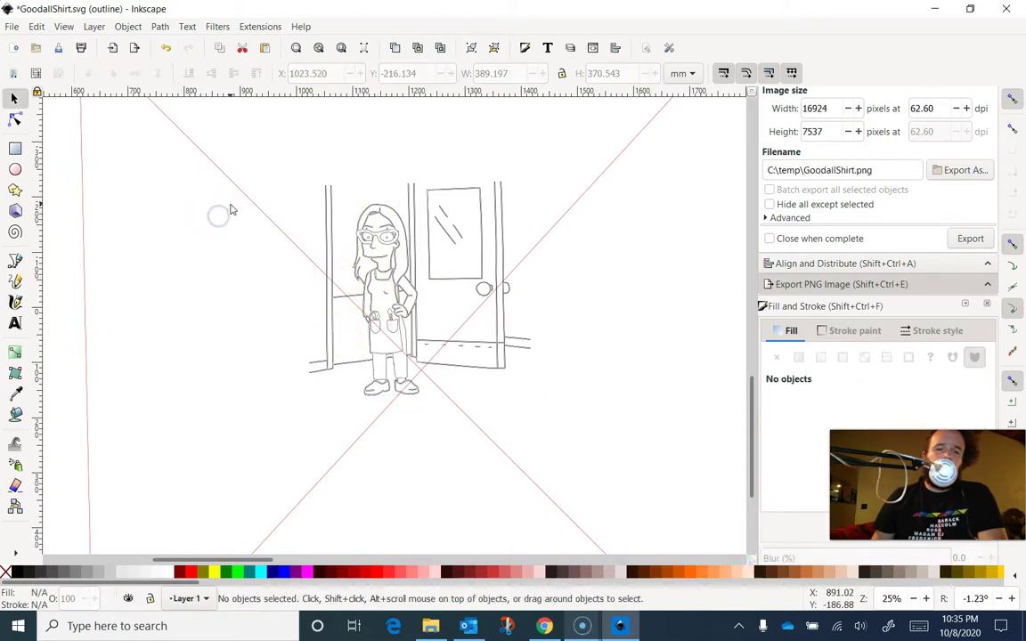
click(247, 200)
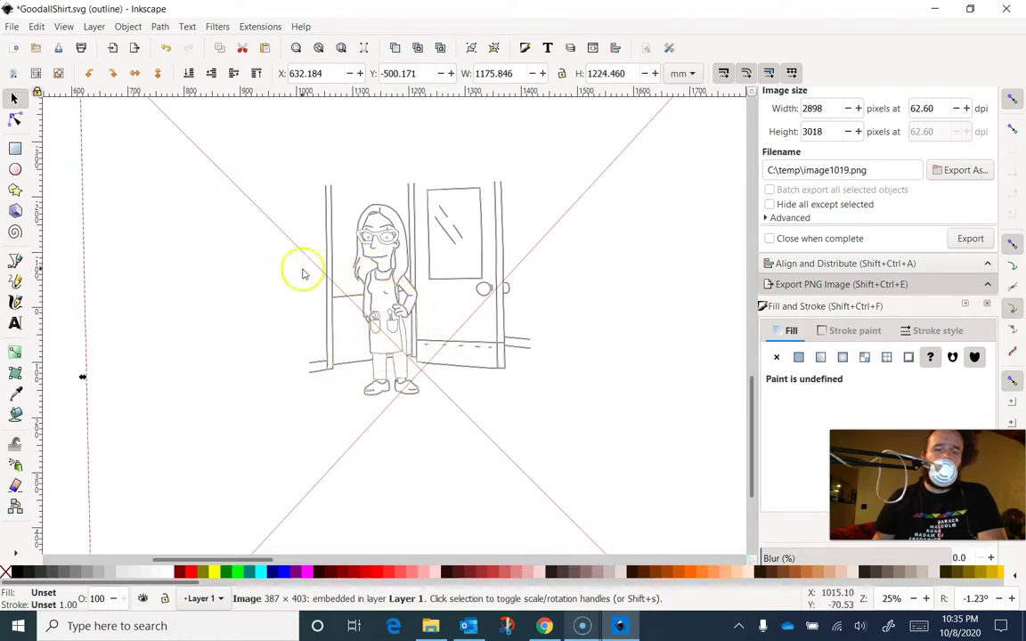
click(361, 273)
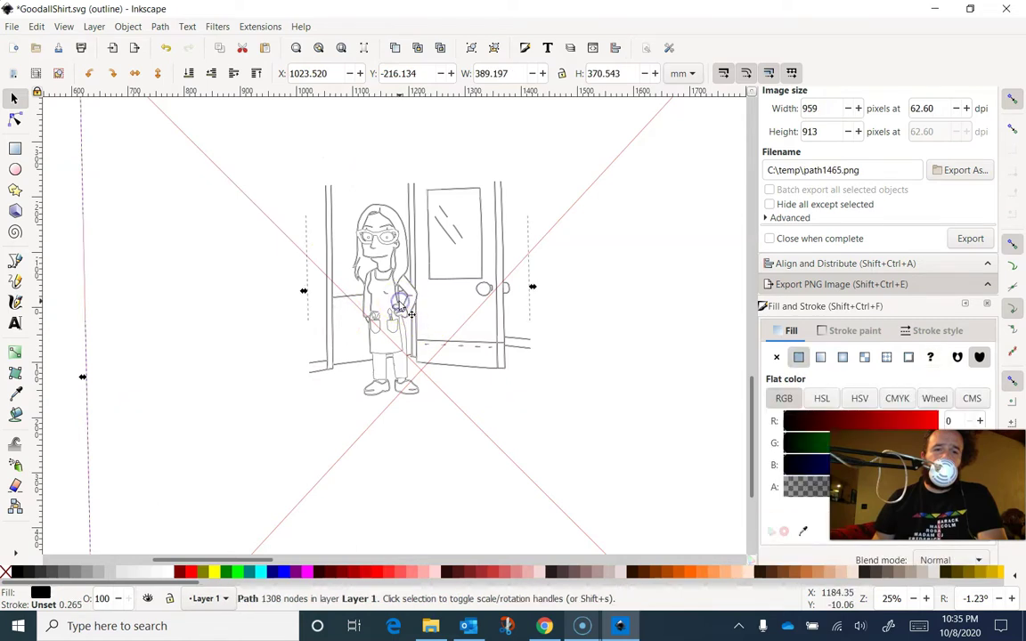
shift+click(192, 573)
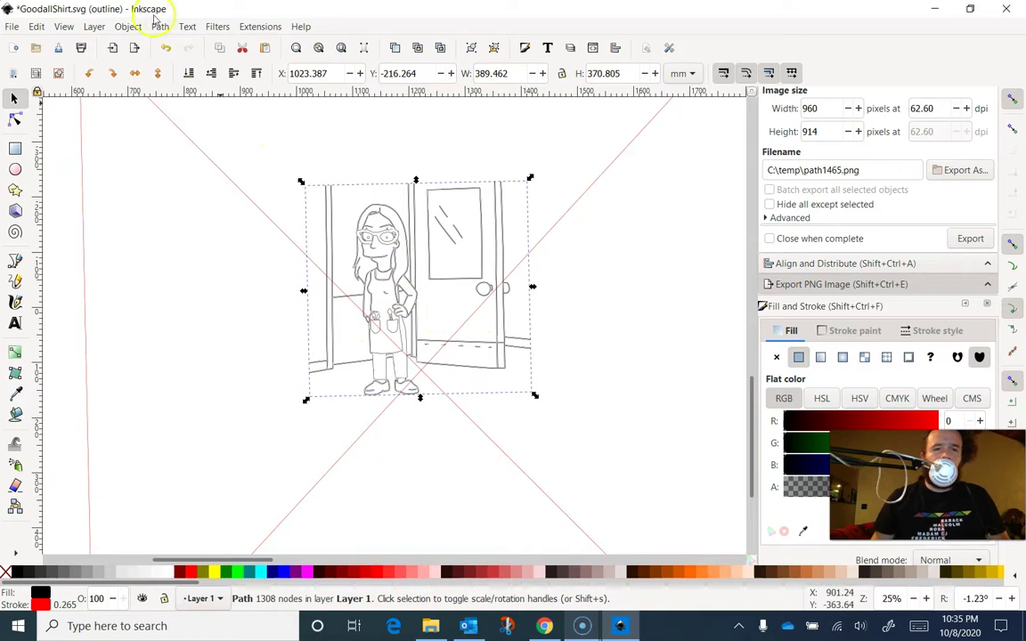
Step: Return to Normal display mode and remove the drawing path's black fill, leaving only the red stroke
click(66, 27)
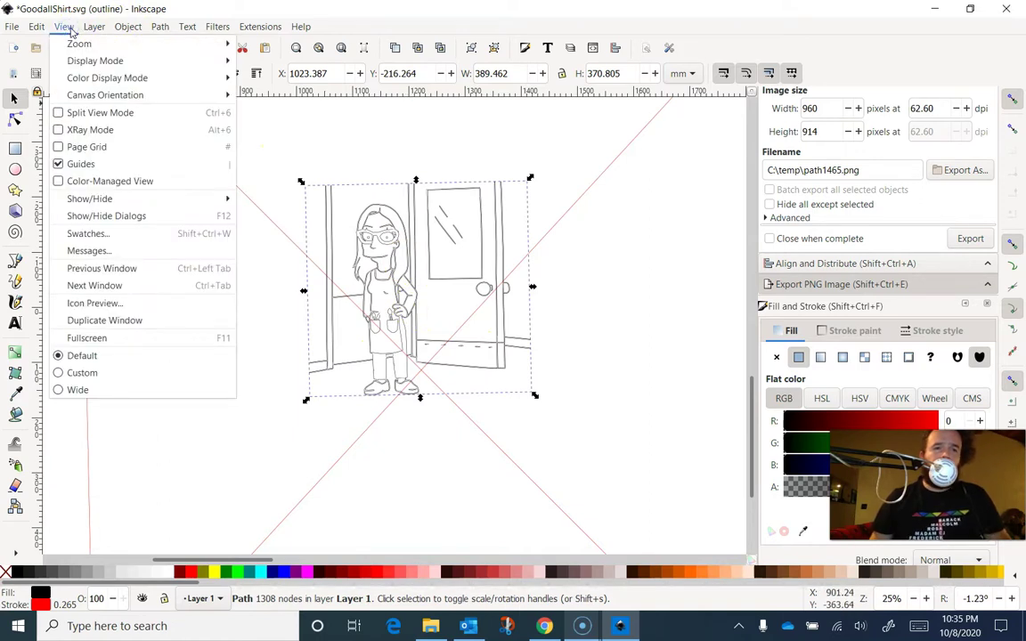
click(93, 63)
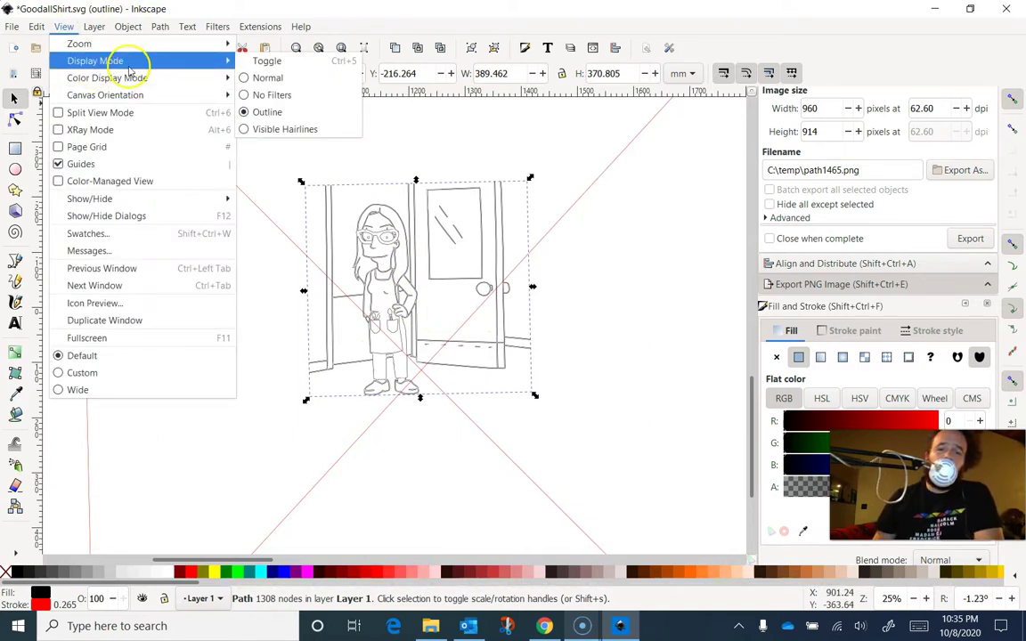
click(269, 78)
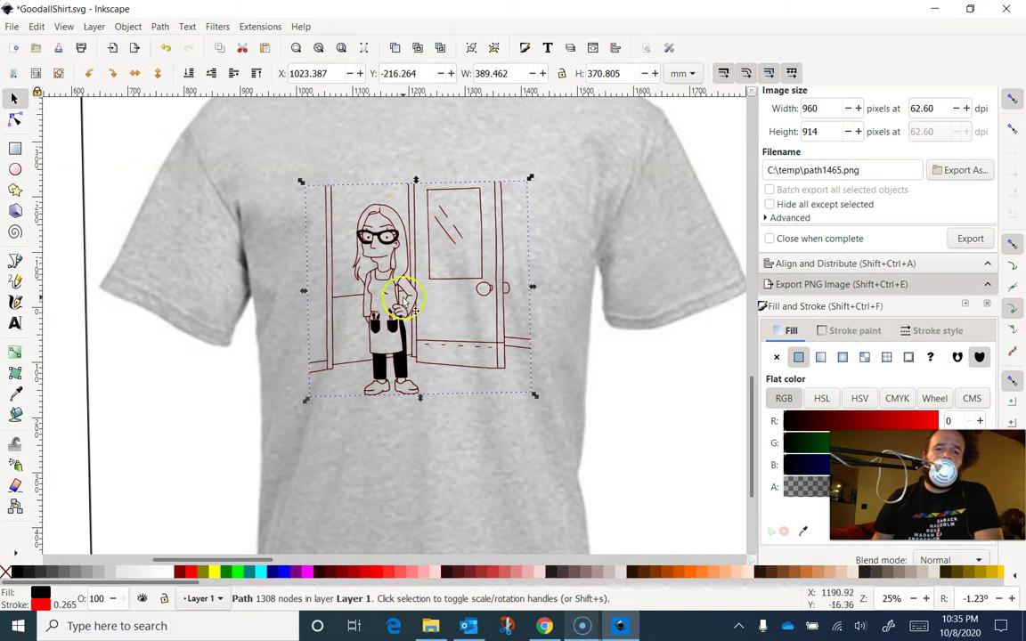
click(5, 573)
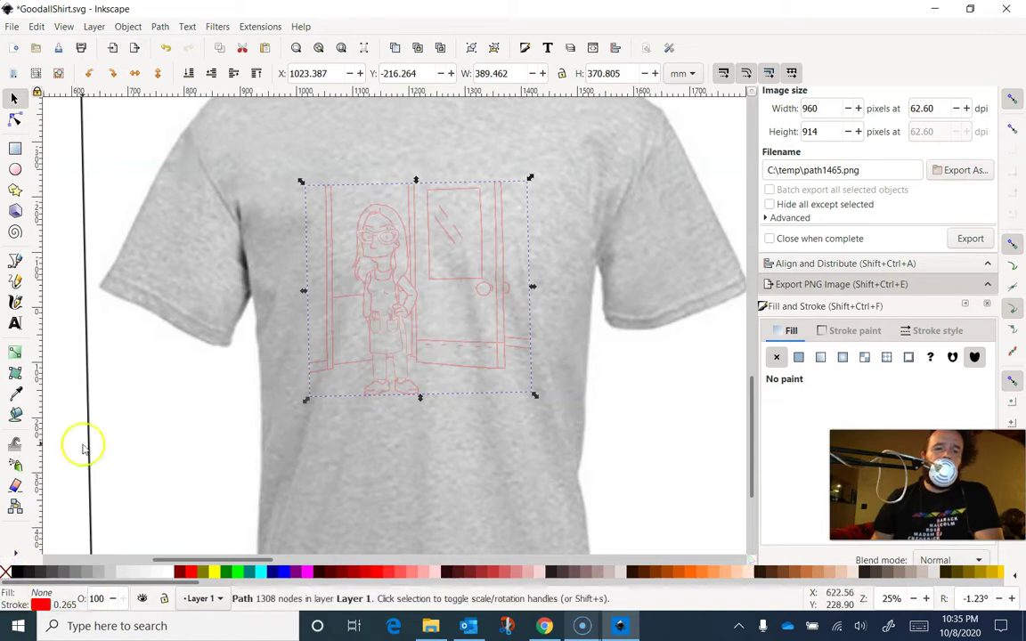
Step: Open the View display mode options again and dismiss them without changes
click(64, 27)
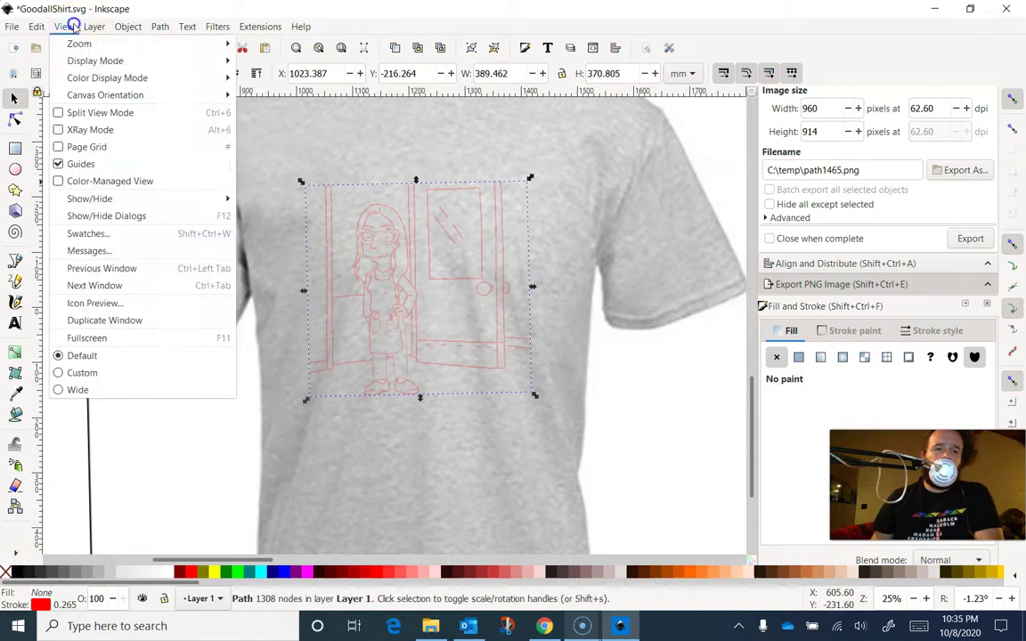
mouse_move(86, 61)
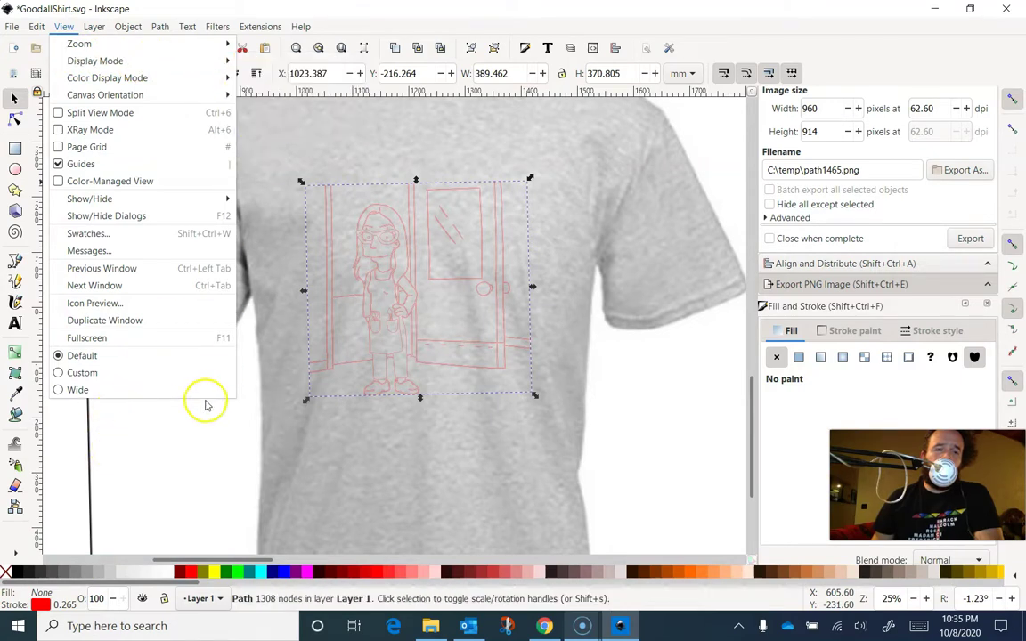
click(205, 425)
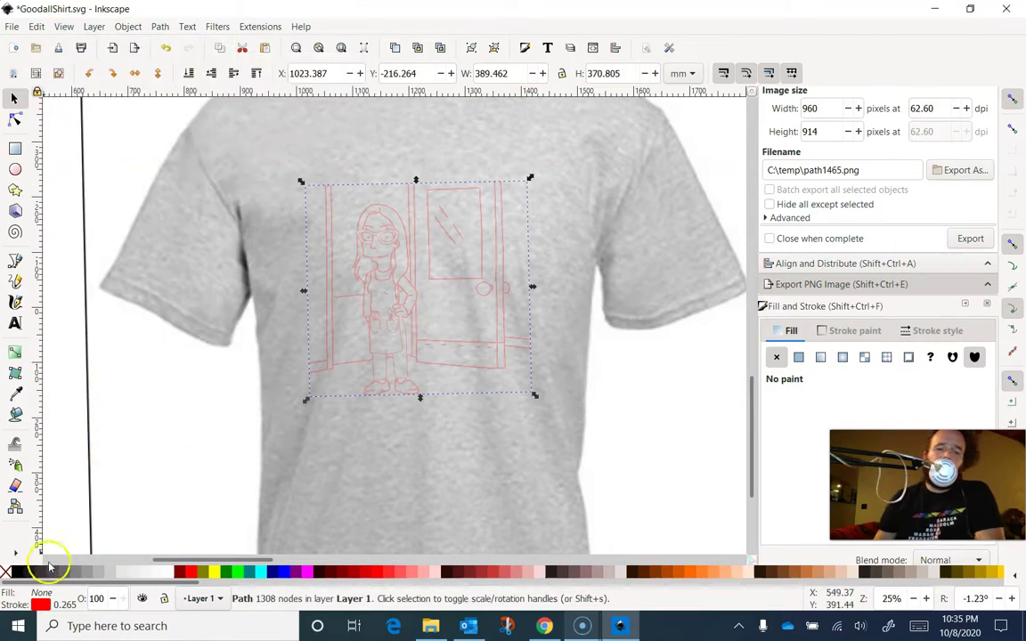